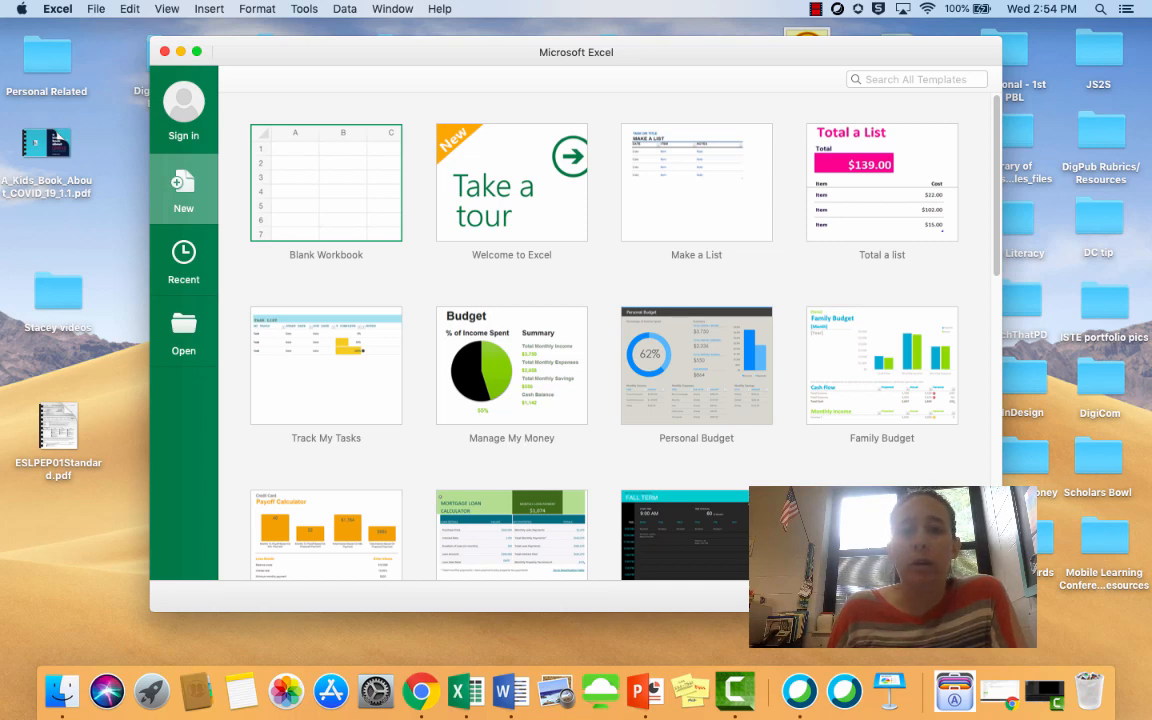
Create a blank workbook and save it to the Desktop as "SB Excel 1" in Excel Workbook (.xlsx) format
{"action": "key", "text": "Return"}
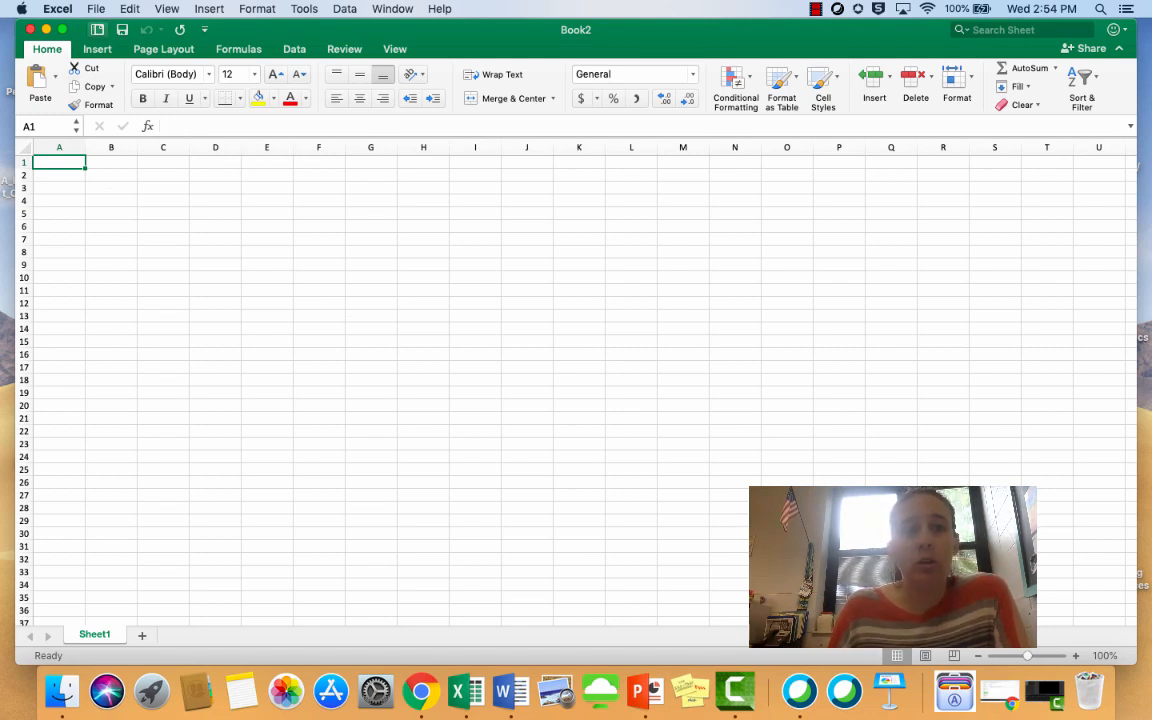
{"action": "left_click", "coordinate": [96, 9]}
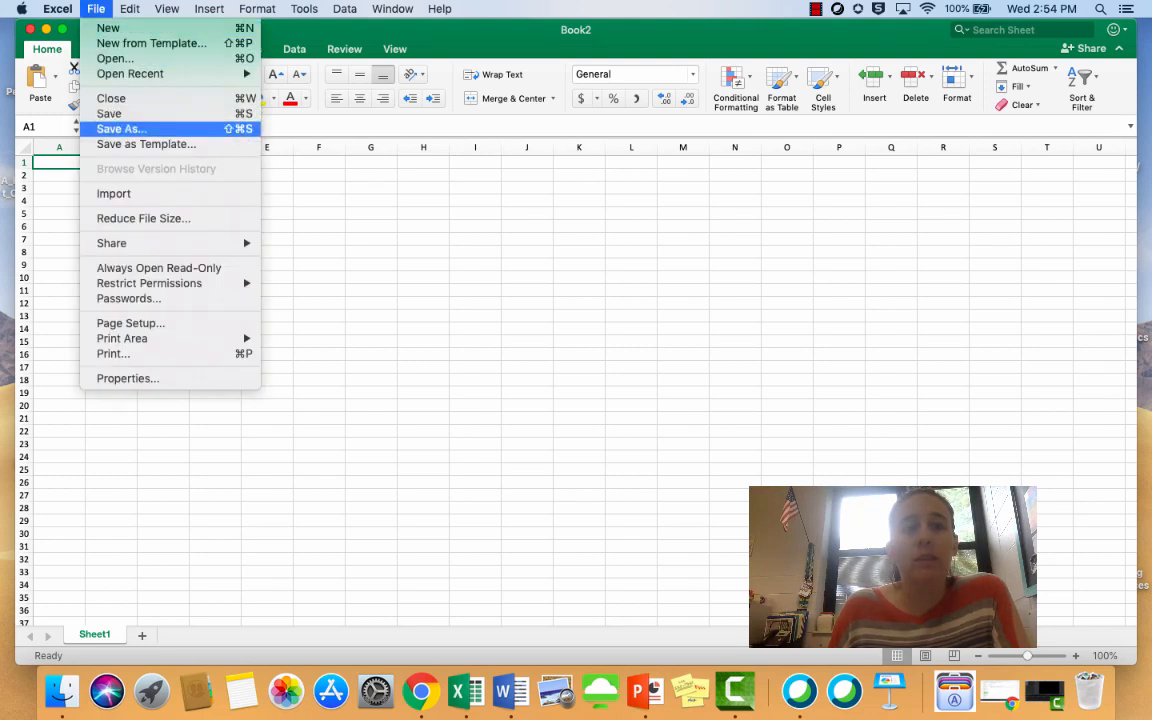
{"action": "left_click", "coordinate": [121, 128]}
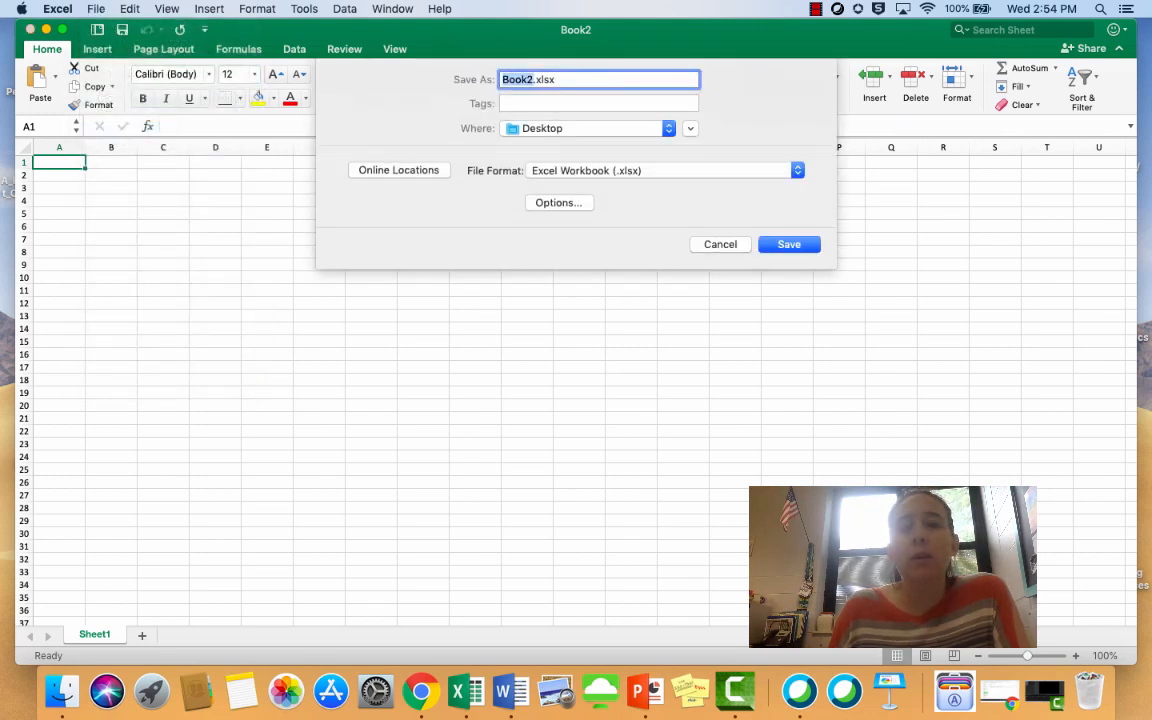
{"action": "key", "text": "BackSpace"}
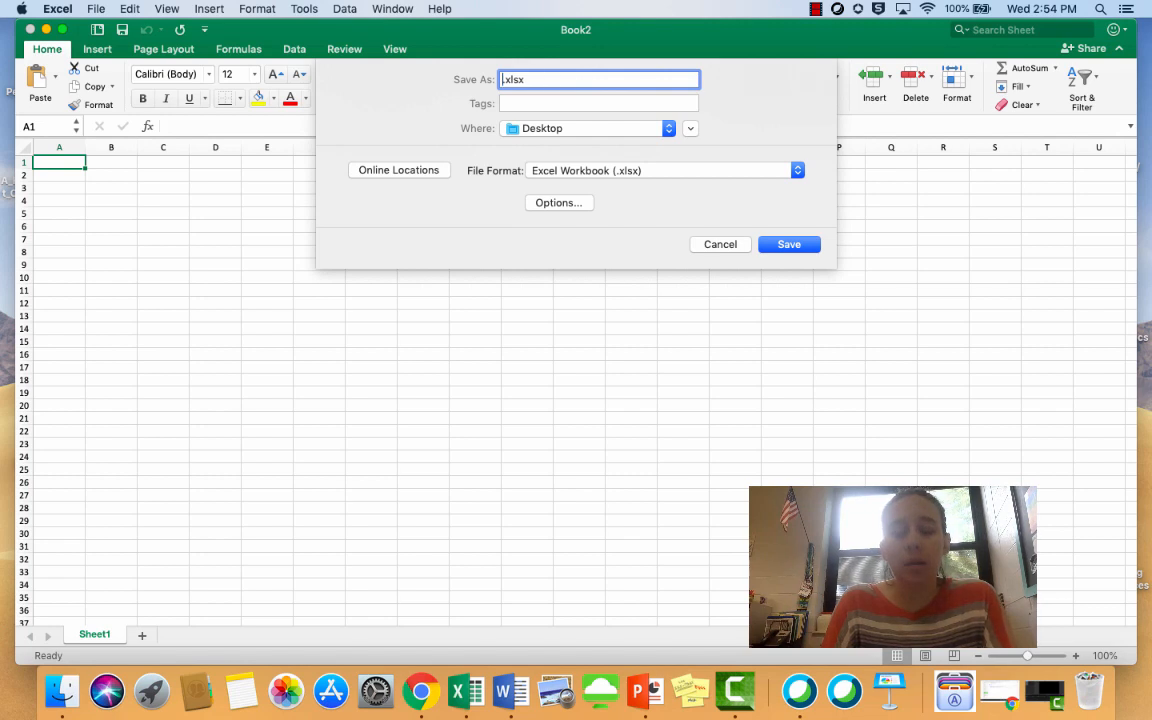
{"action": "type", "text": "SB "}
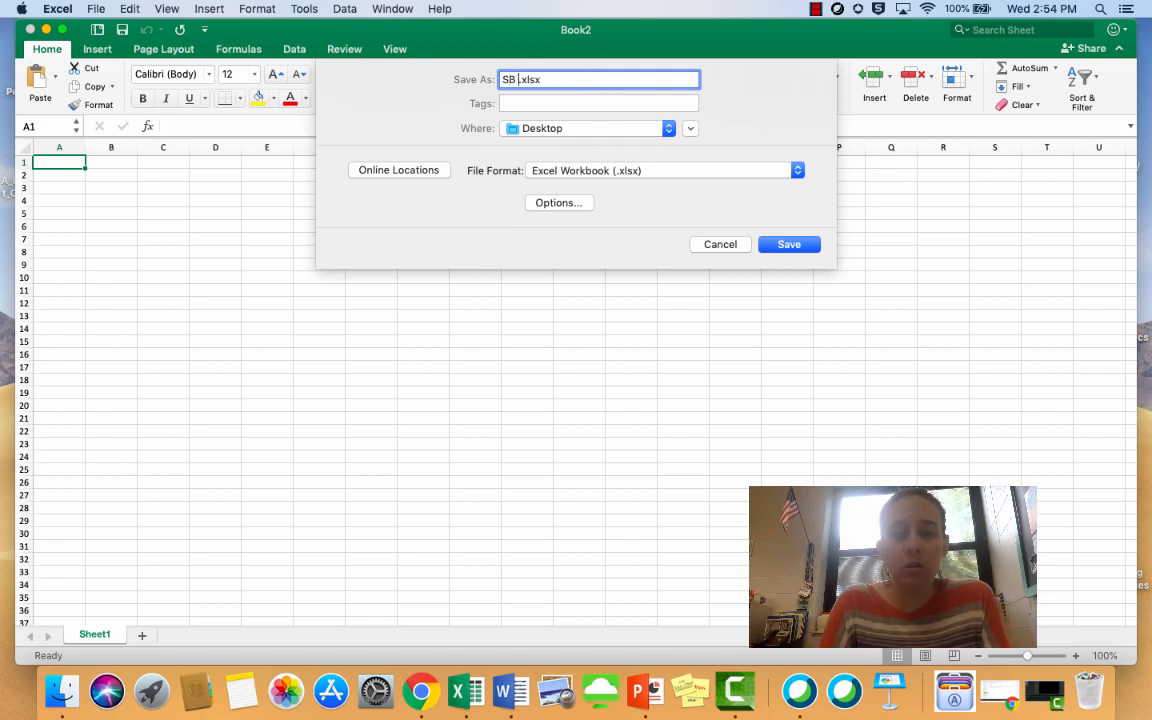
{"action": "type", "text": "Excel 1"}
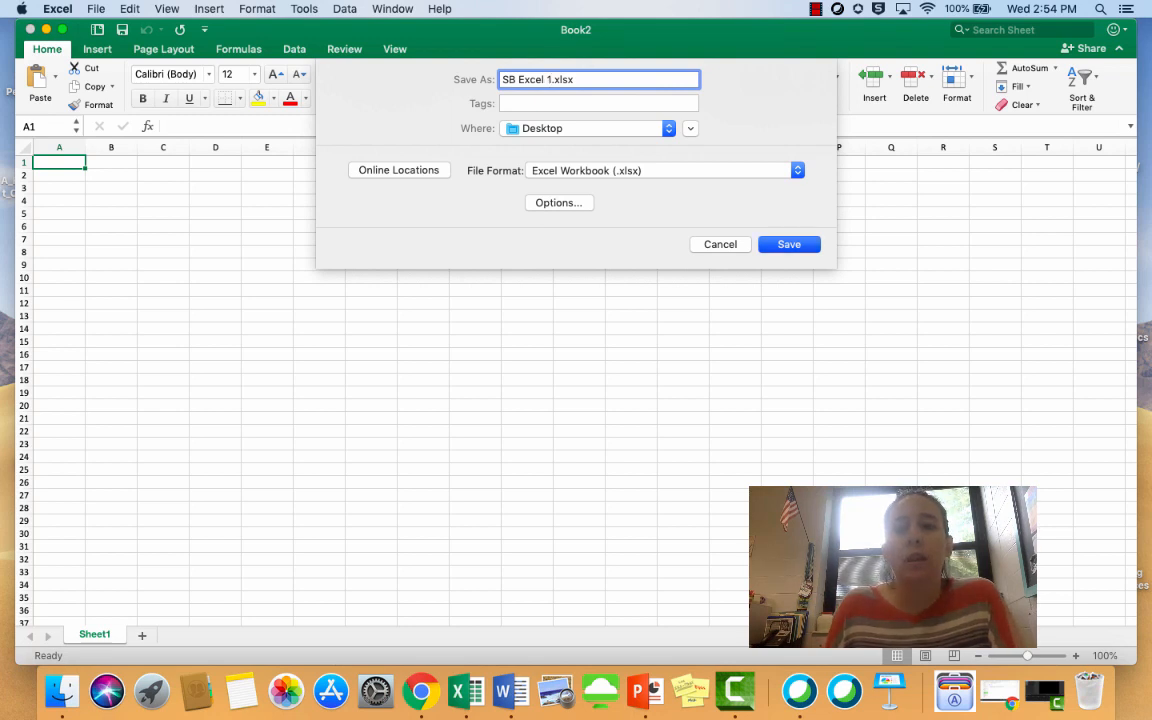
{"action": "key", "text": "Return"}
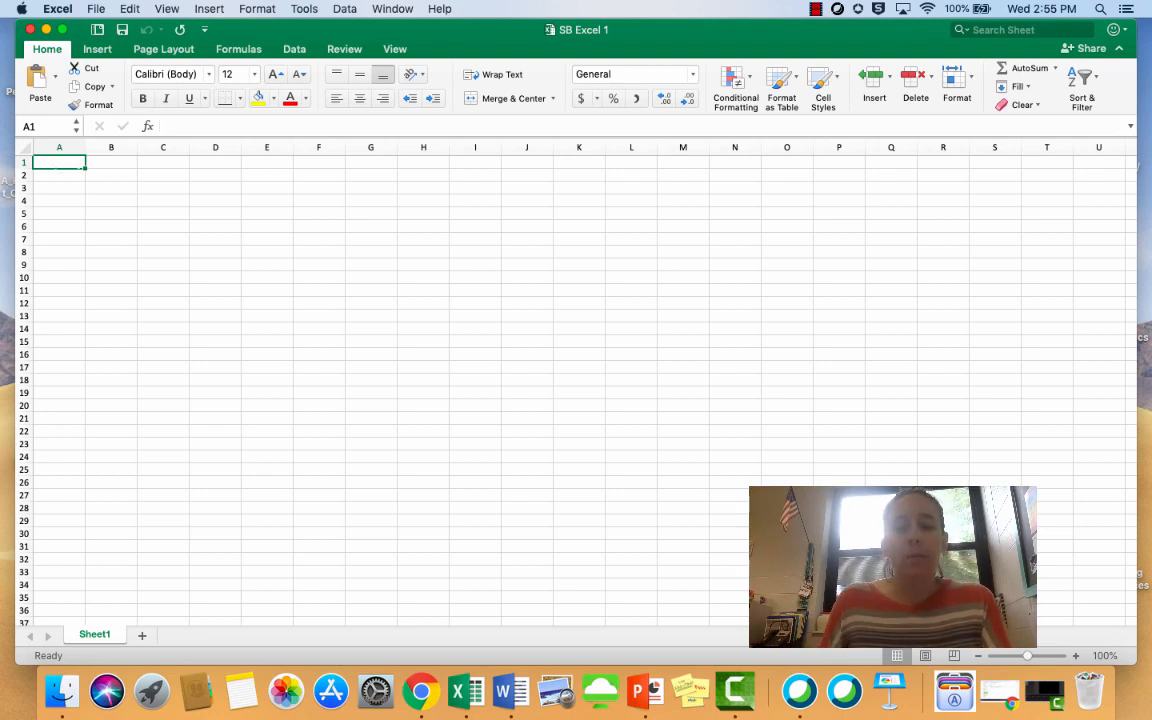
Enter the teacher's title and surname in cell A1 and widen column A to fit the name
{"action": "type", "text": "Mrs. Bra"}
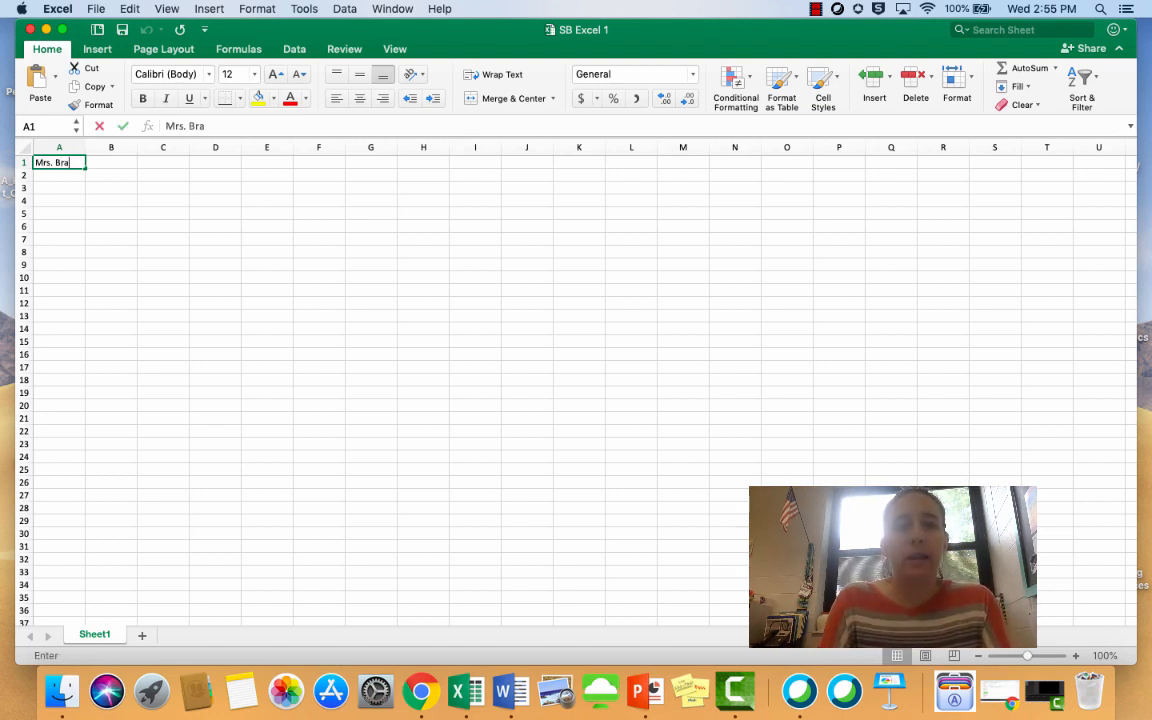
{"action": "key", "text": "BackSpace"}
{"action": "key", "text": "BackSpace"}
{"action": "type", "text": "aragona"}
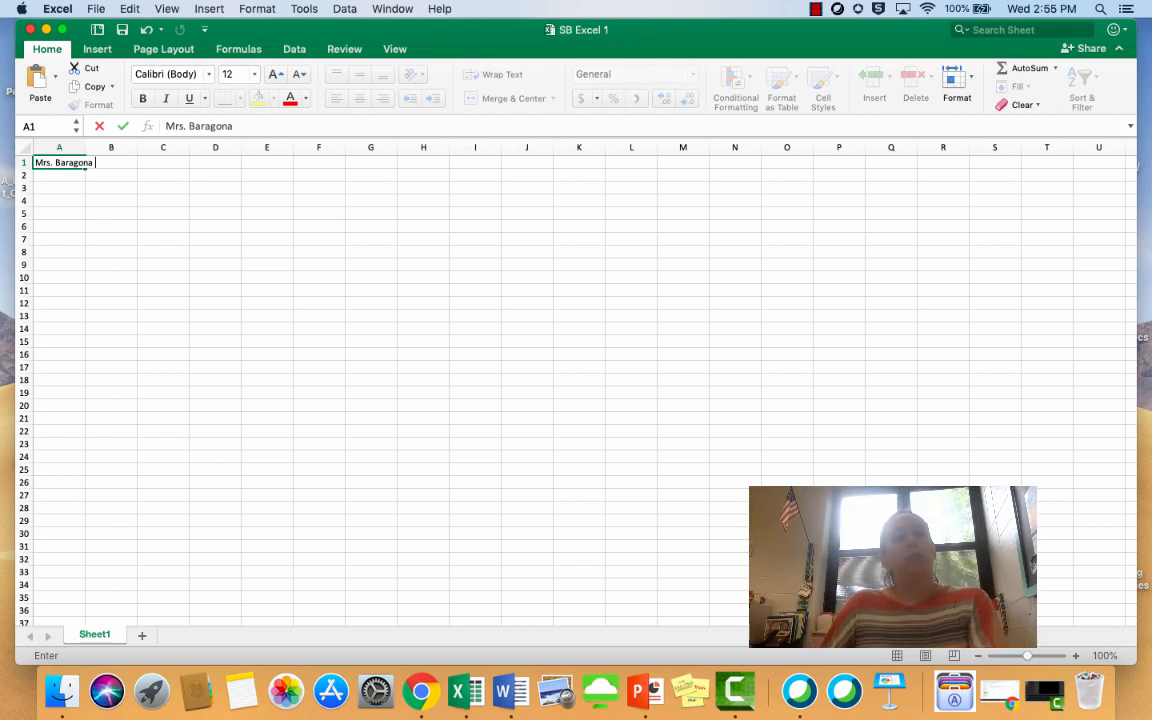
{"action": "key", "text": "Return"}
{"action": "key", "text": "Return"}
{"action": "key", "text": "Return"}
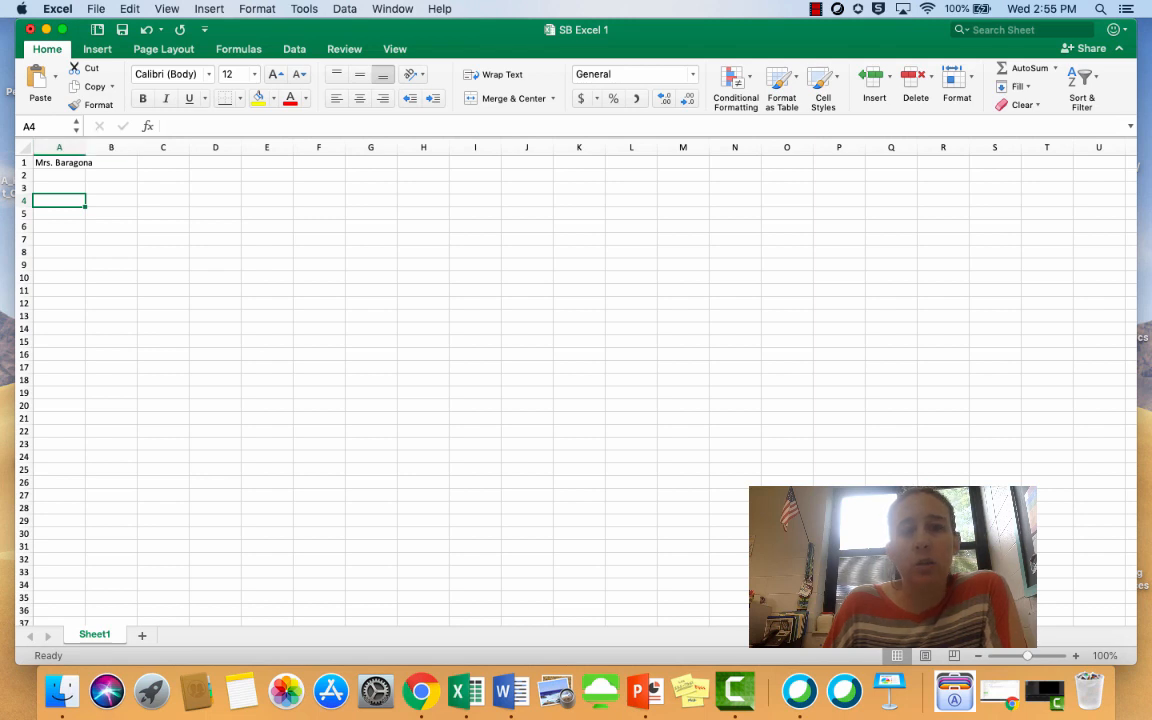
{"action": "left_click_drag", "start_coordinate": [85, 147], "coordinate": [97, 147]}
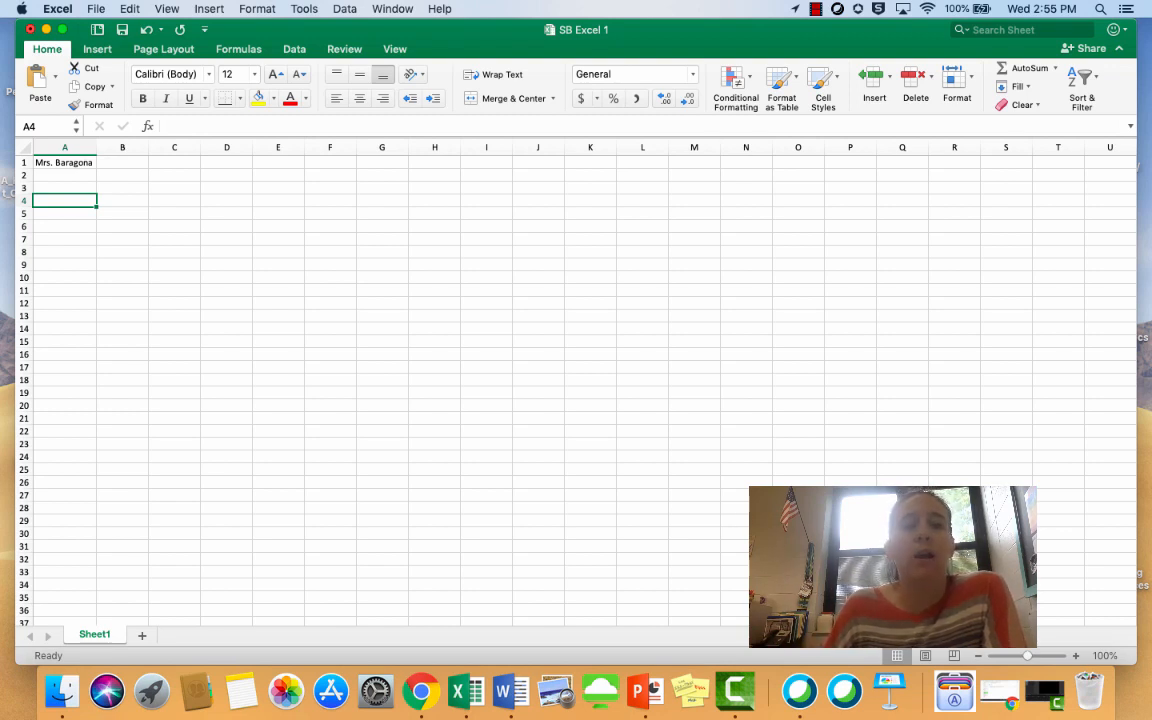
Enter "Question: How many siblings do you have?" in cell A3
{"action": "left_click", "coordinate": [65, 188]}
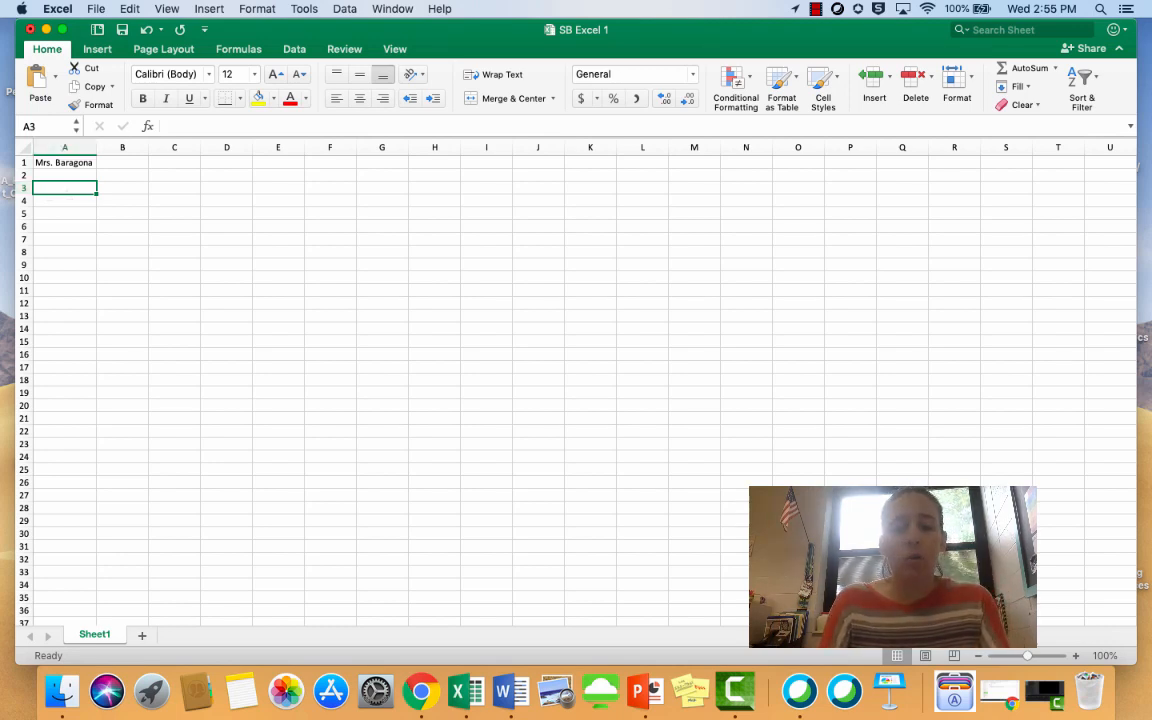
{"action": "type", "text": "Question"}
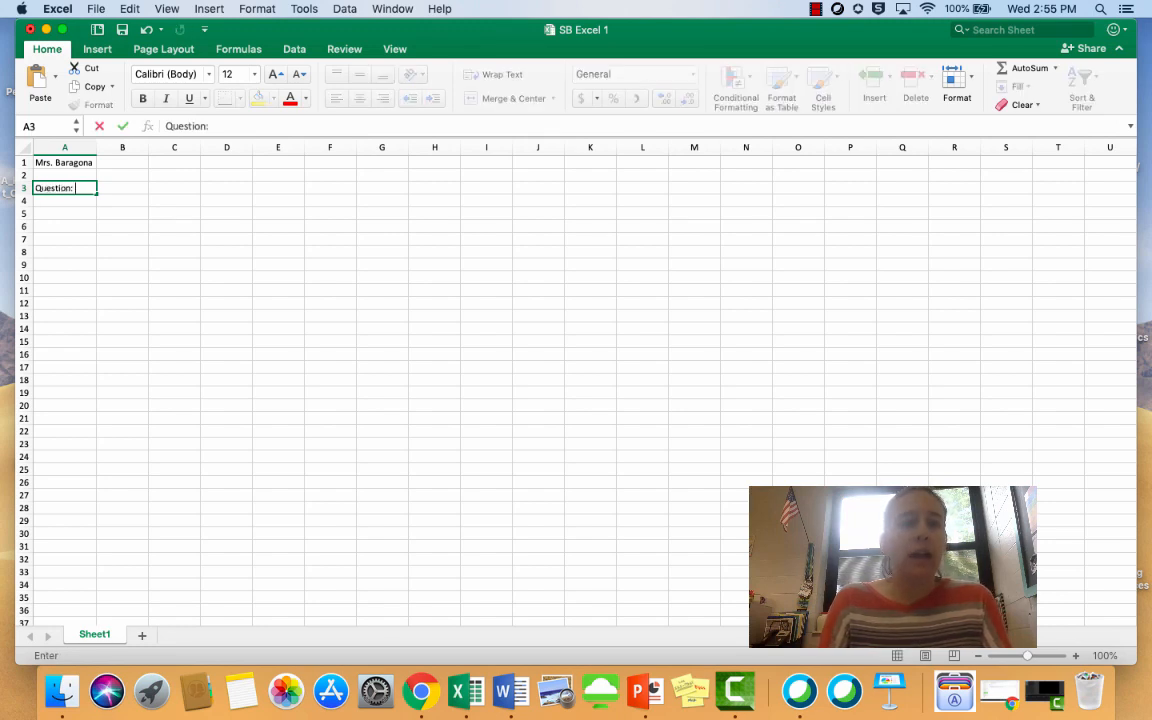
{"action": "type", "text": ": How m"}
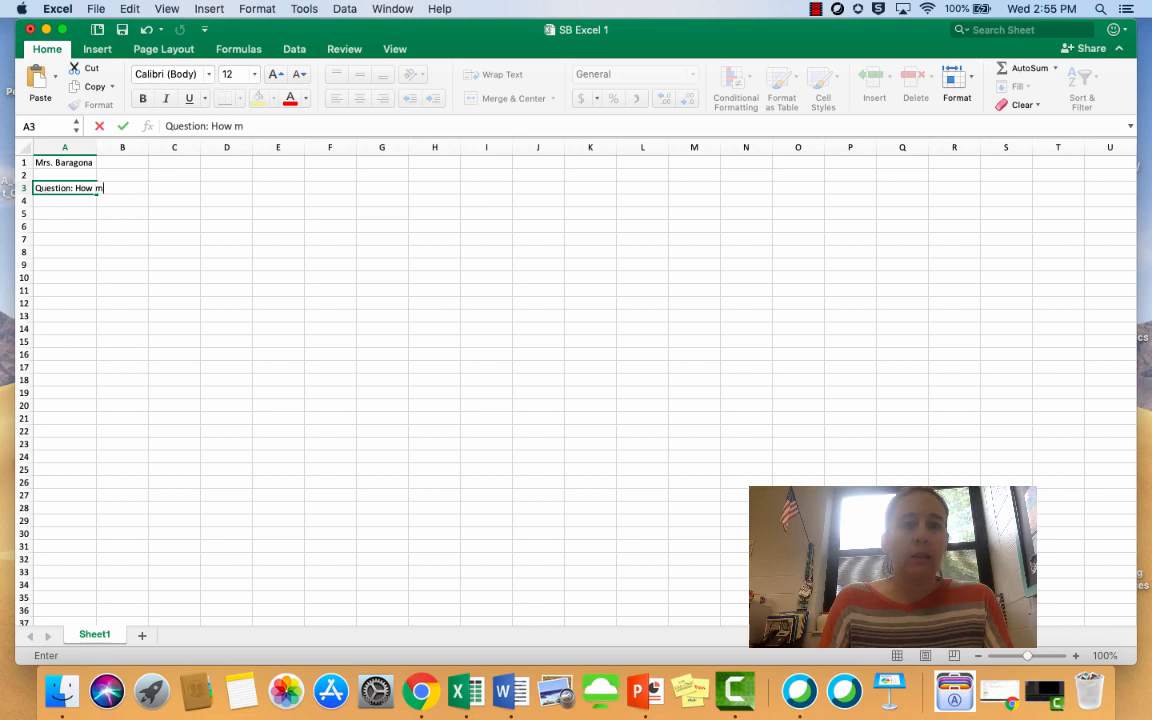
{"action": "type", "text": "any siblings "}
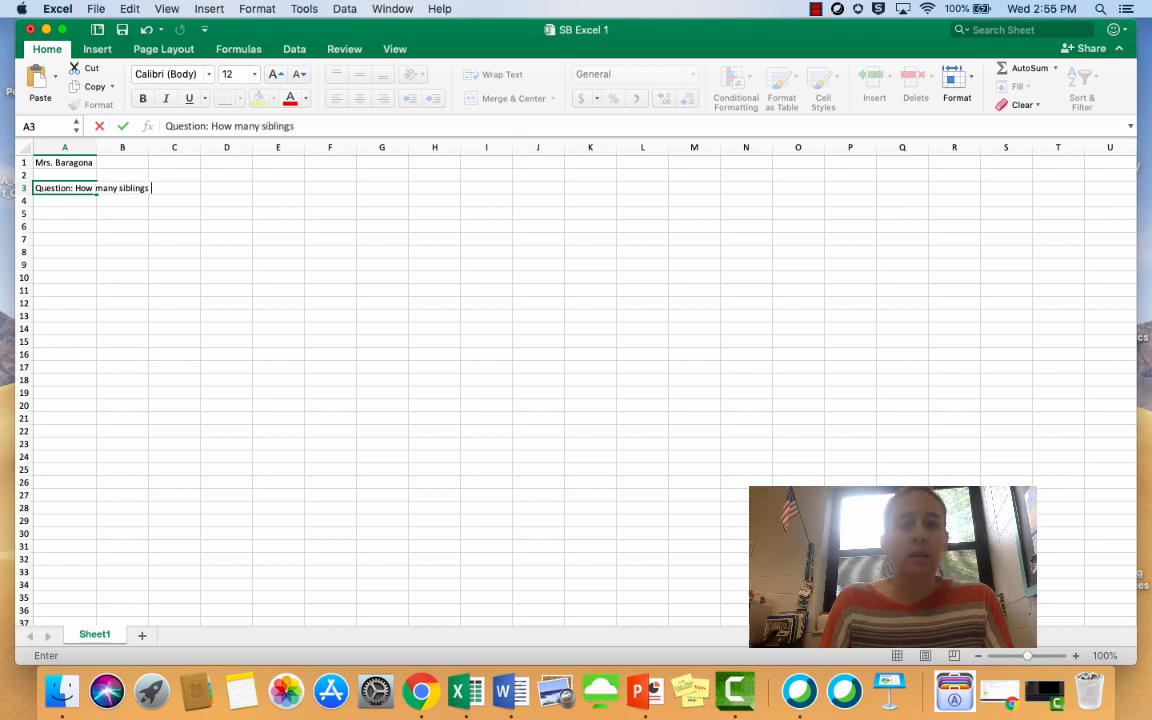
{"action": "type", "text": "do you have"}
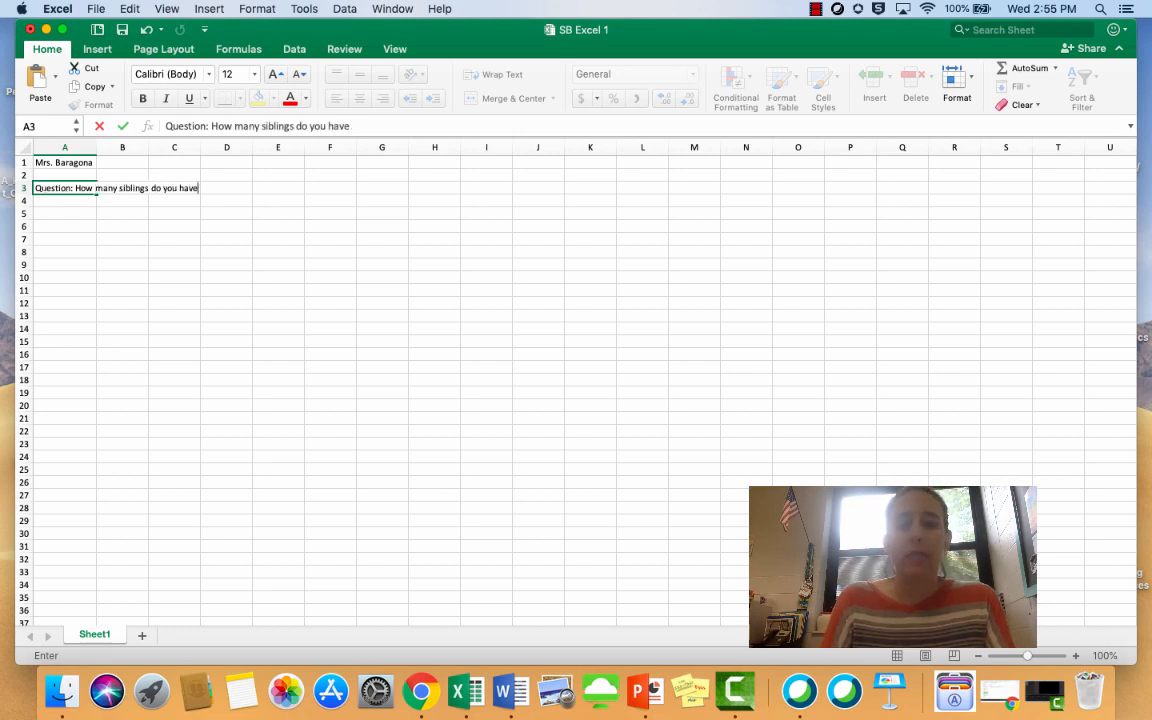
{"action": "type", "text": "?"}
{"action": "key", "text": "Return"}
{"action": "key", "text": "Return"}
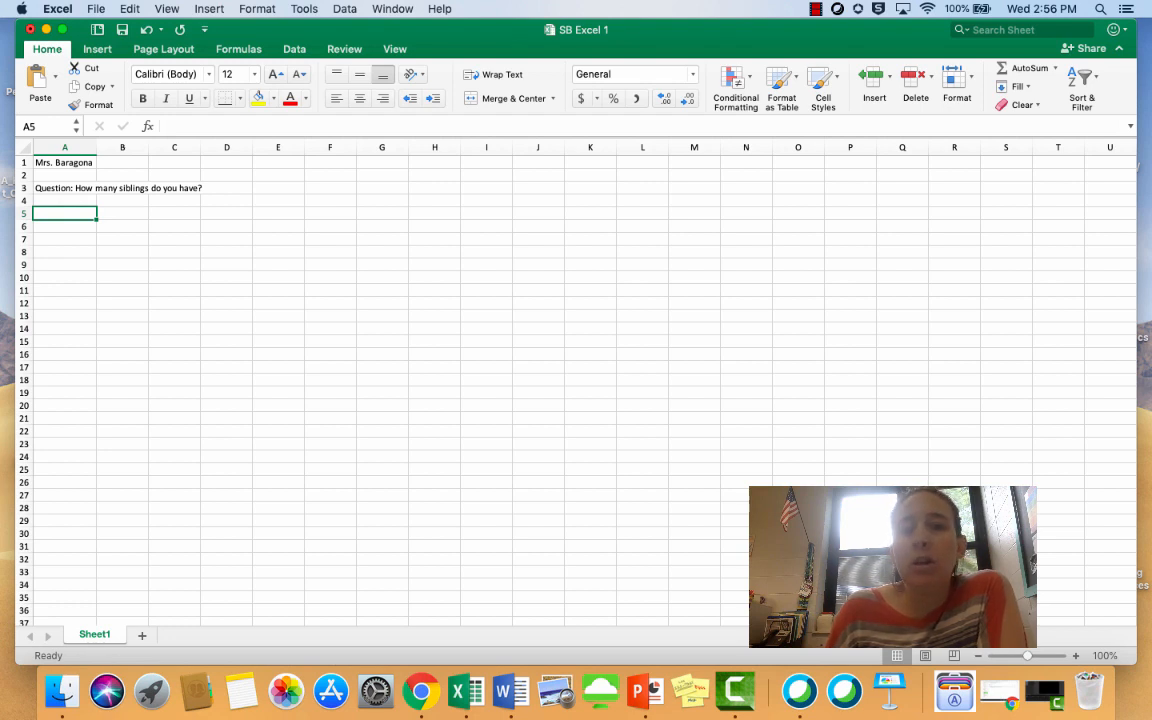
Merge and center the question across A3:C3 and widen columns B and C to give it more room
{"action": "left_click", "coordinate": [65, 188]}
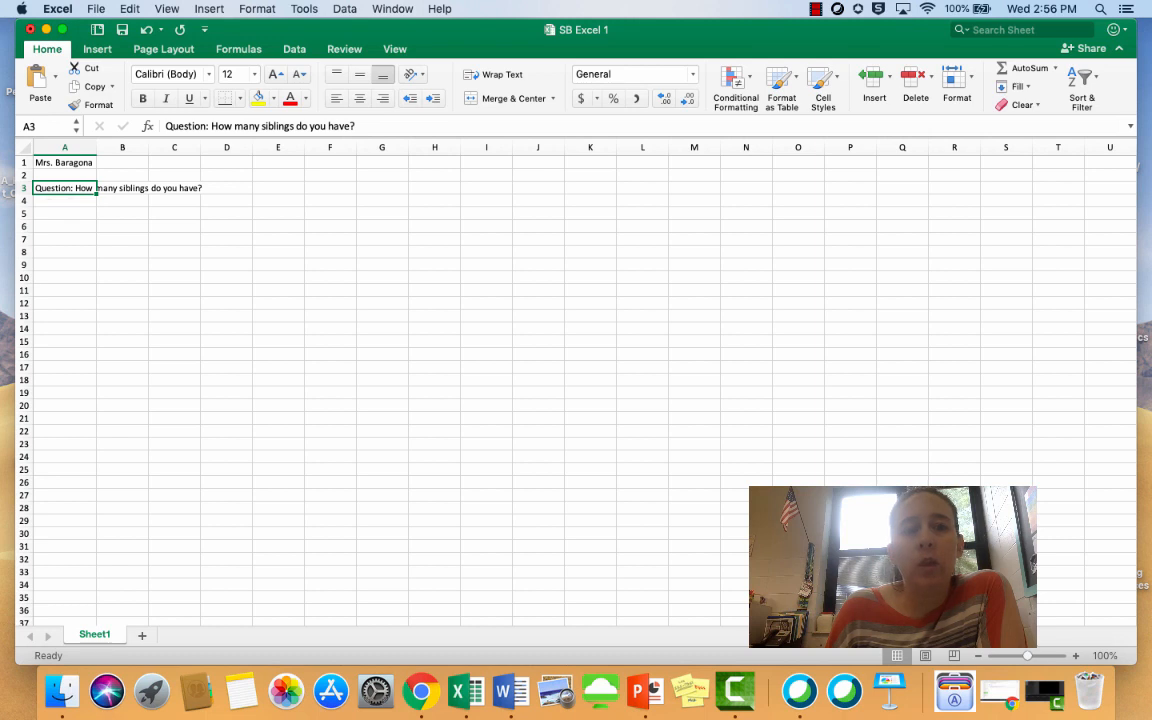
{"action": "left_click_drag", "start_coordinate": [65, 188], "coordinate": [175, 188]}
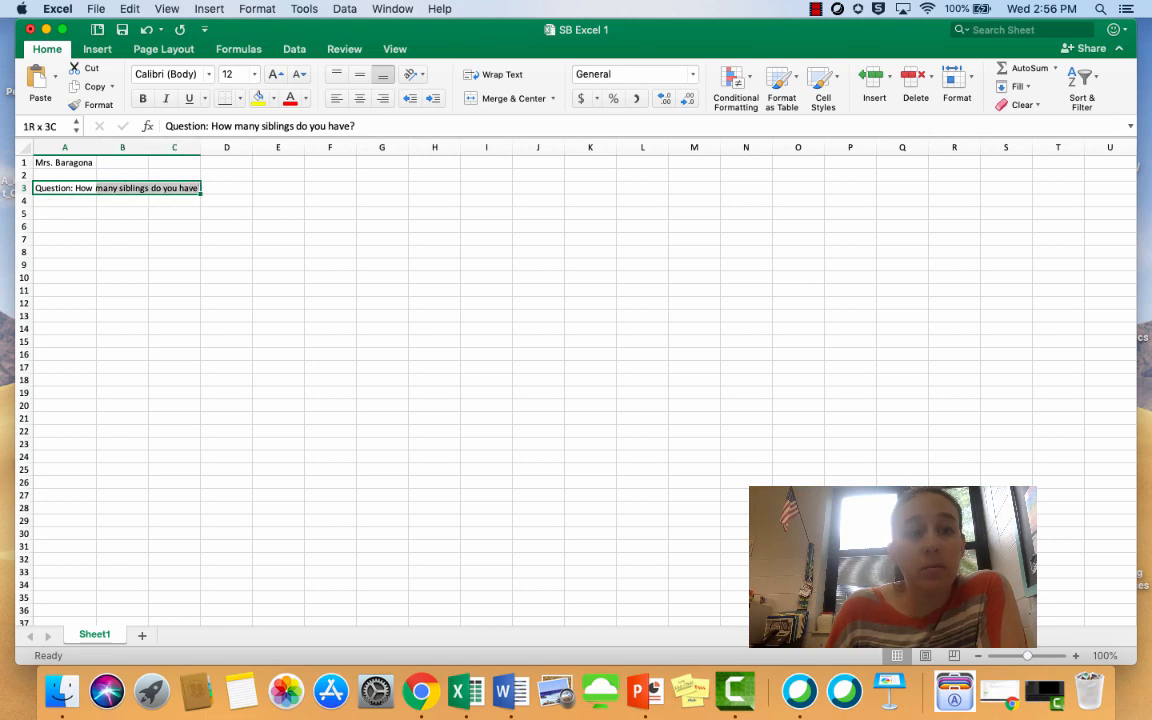
{"action": "left_click_drag", "start_coordinate": [175, 188], "coordinate": [175, 188]}
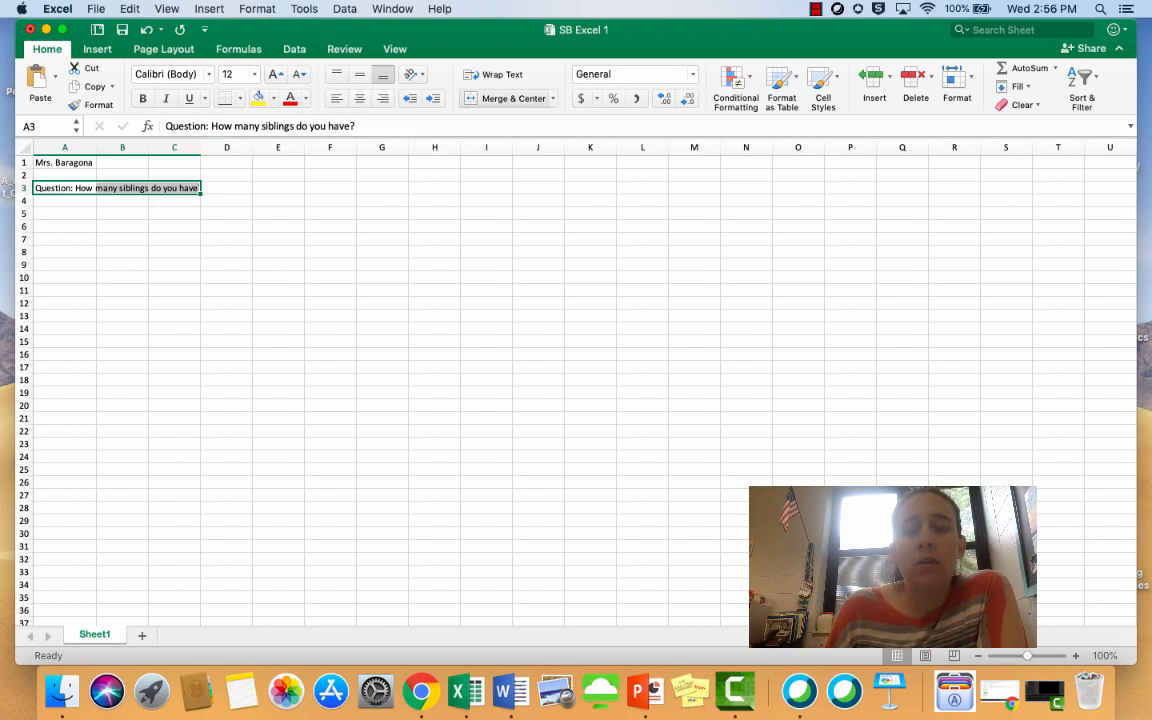
{"action": "left_click", "coordinate": [508, 98]}
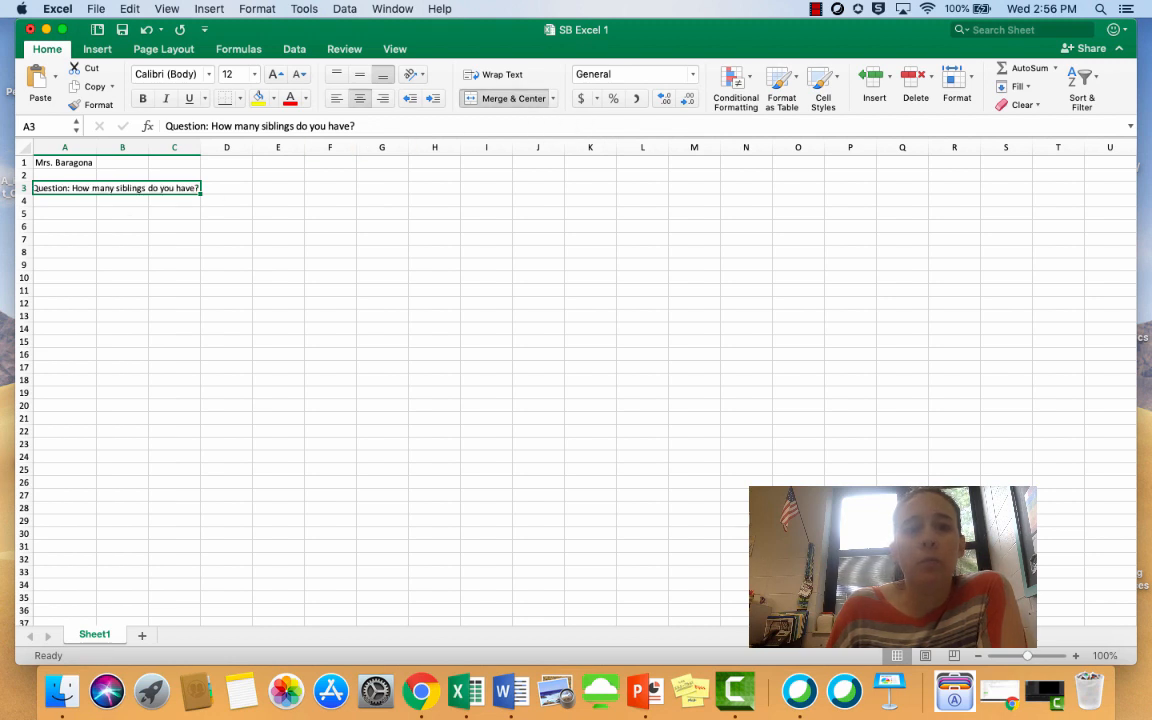
{"action": "left_click", "coordinate": [65, 201]}
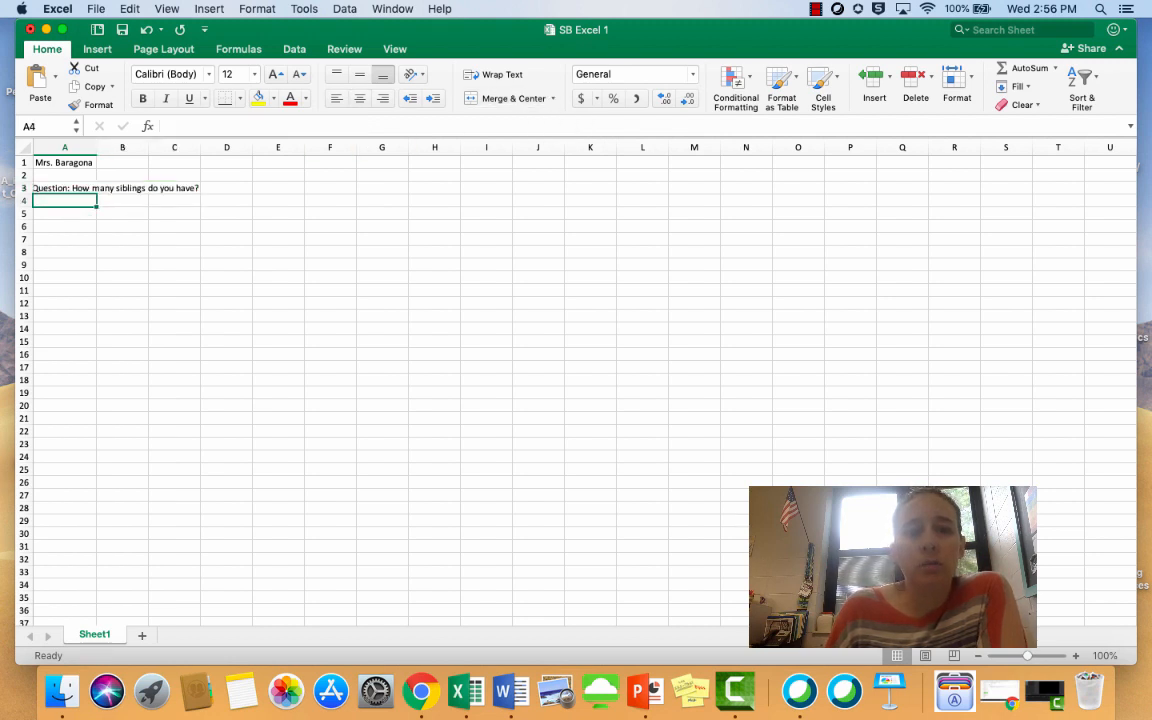
{"action": "mouse_move", "coordinate": [200, 147]}
{"action": "left_mouse_down"}
{"action": "mouse_move", "coordinate": [148, 147]}
{"action": "mouse_move", "coordinate": [216, 147]}
{"action": "left_mouse_up"}
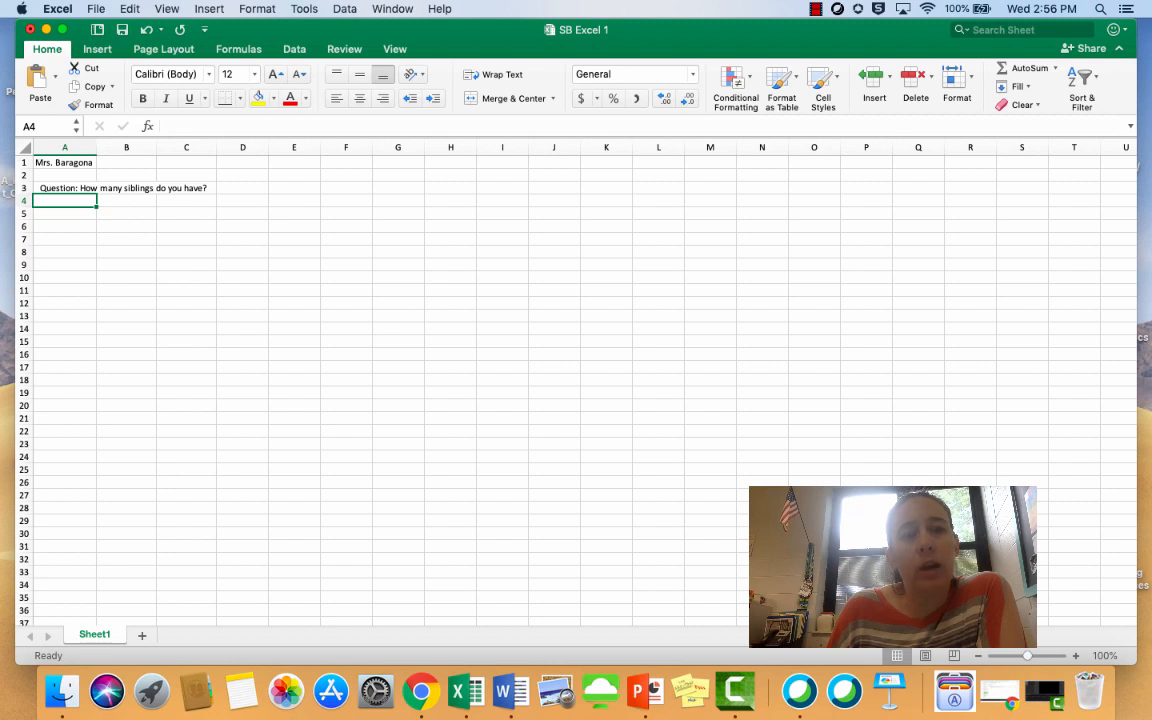
Set the font size of the whole sheet to 16 and widen column A to fit the name in A1
{"action": "key", "text": "super+a"}
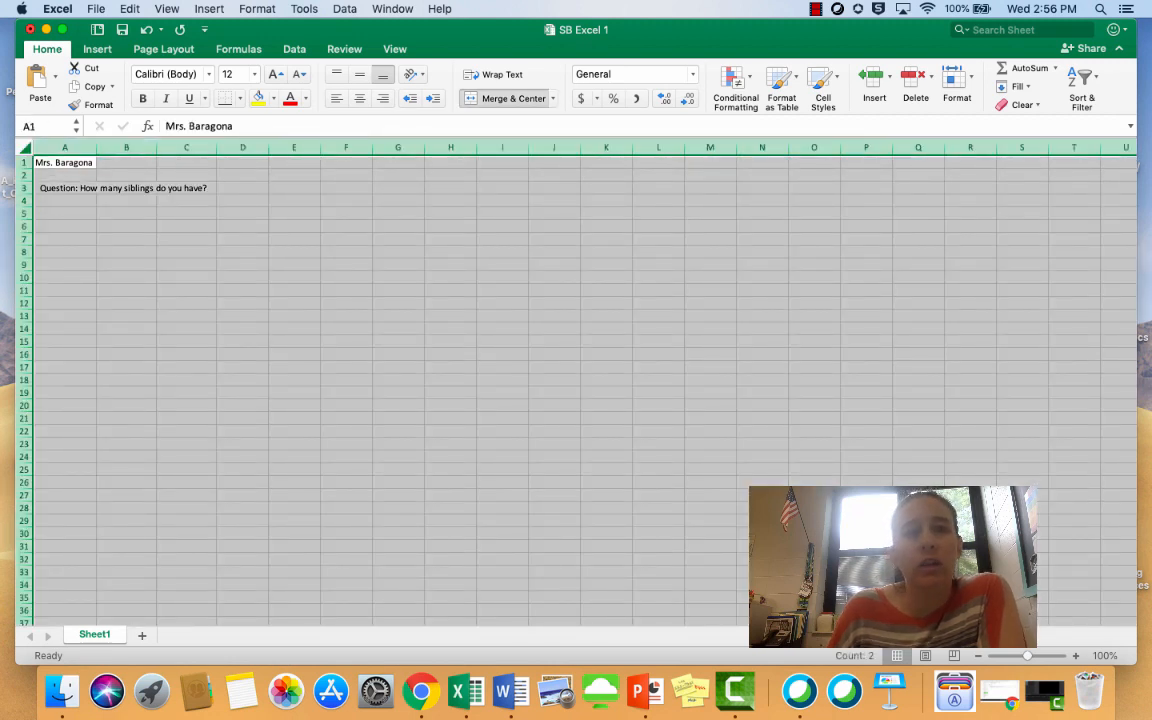
{"action": "left_click", "coordinate": [254, 75]}
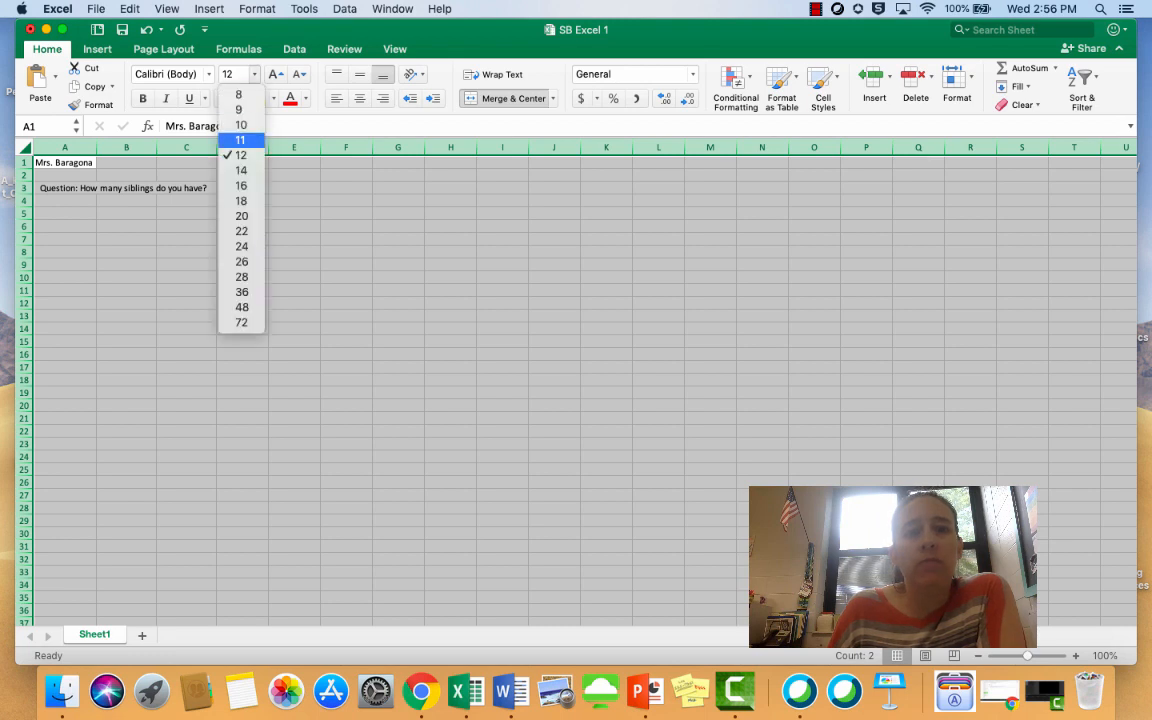
{"action": "left_click", "coordinate": [241, 170]}
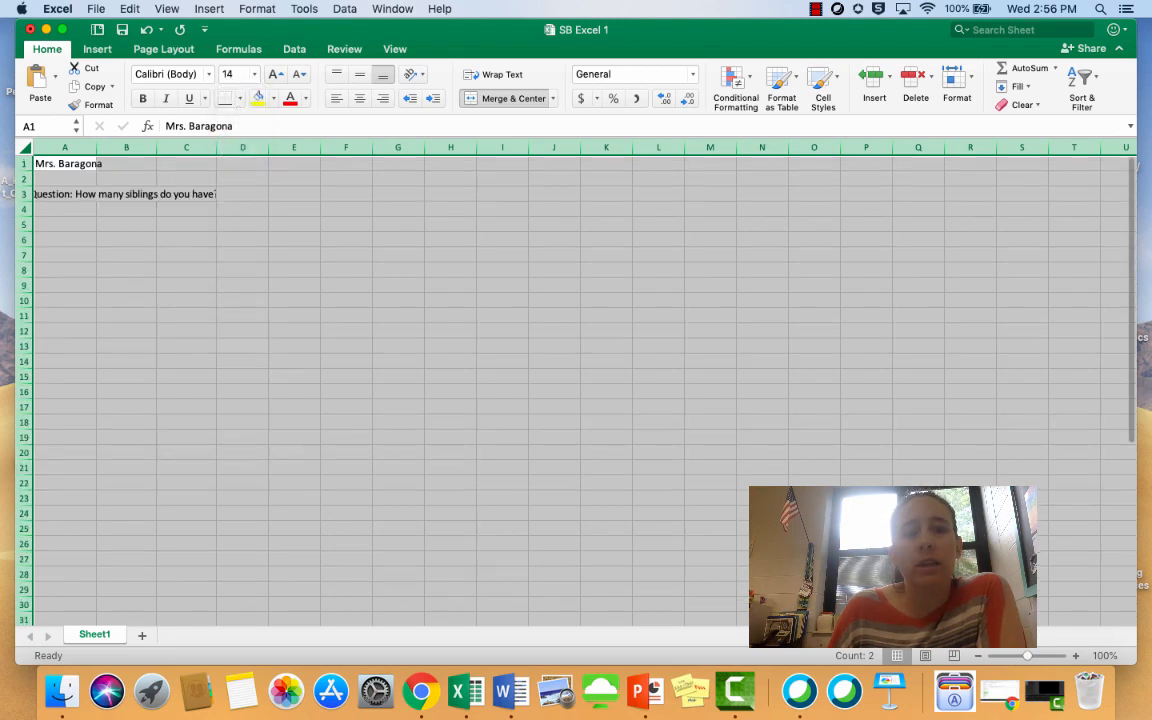
{"action": "left_click", "coordinate": [254, 75]}
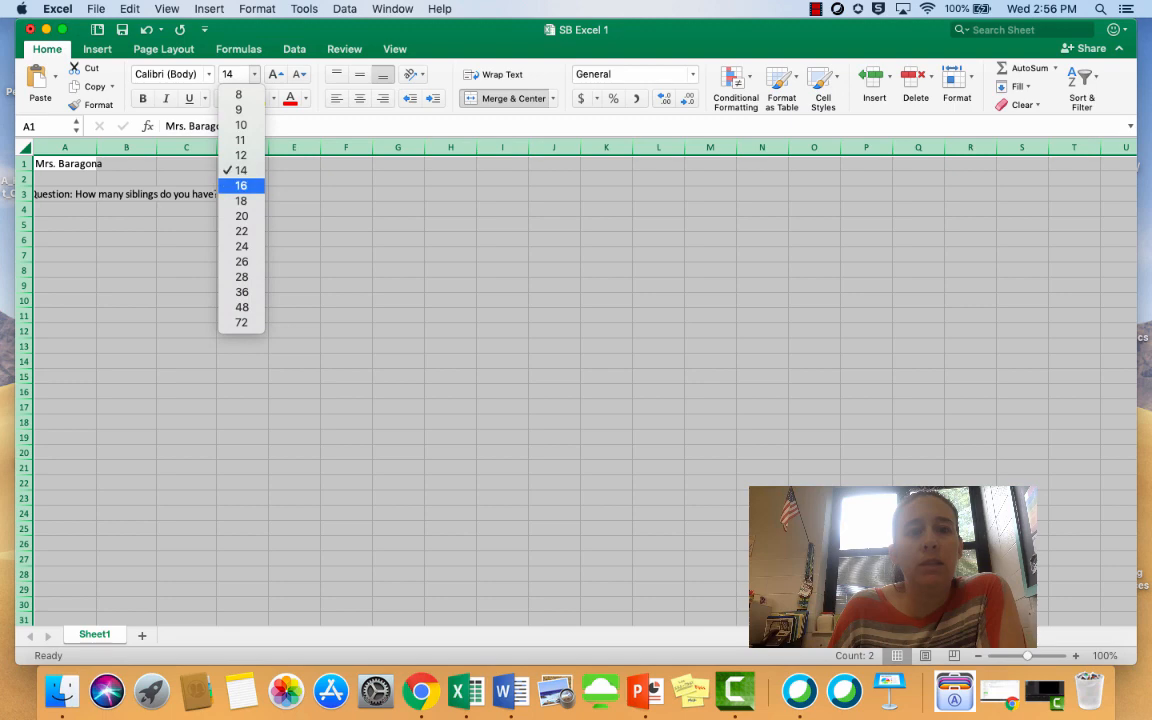
{"action": "left_click", "coordinate": [241, 185]}
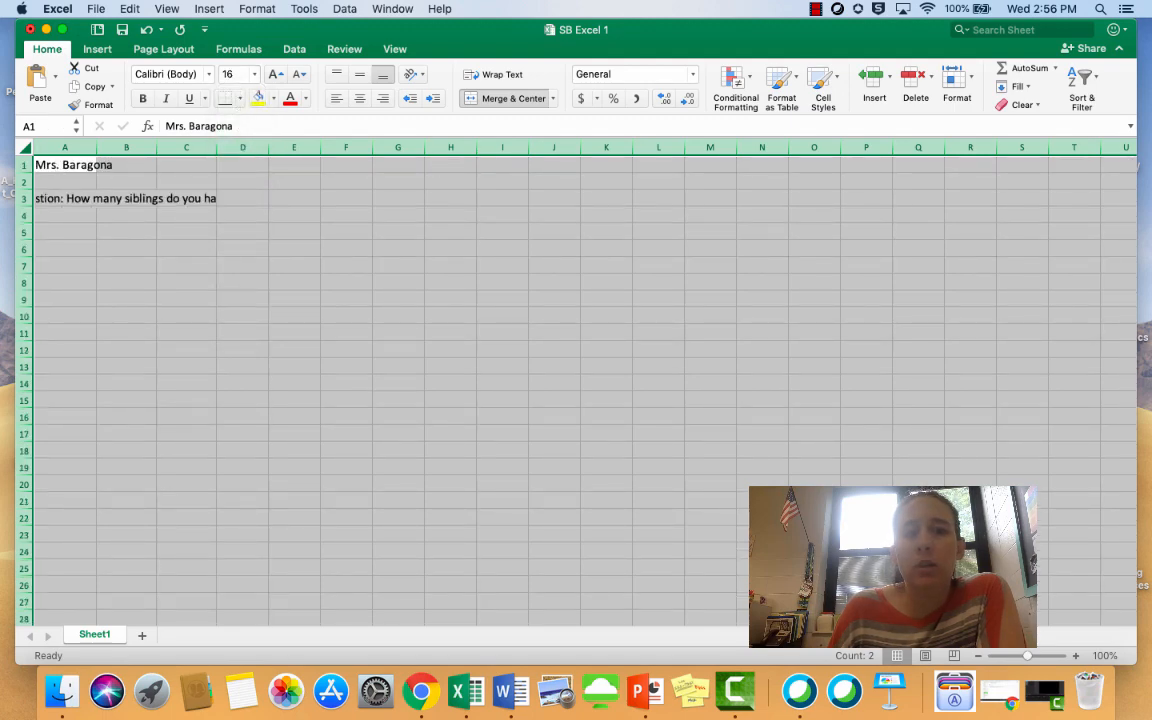
{"action": "left_click", "coordinate": [97, 165]}
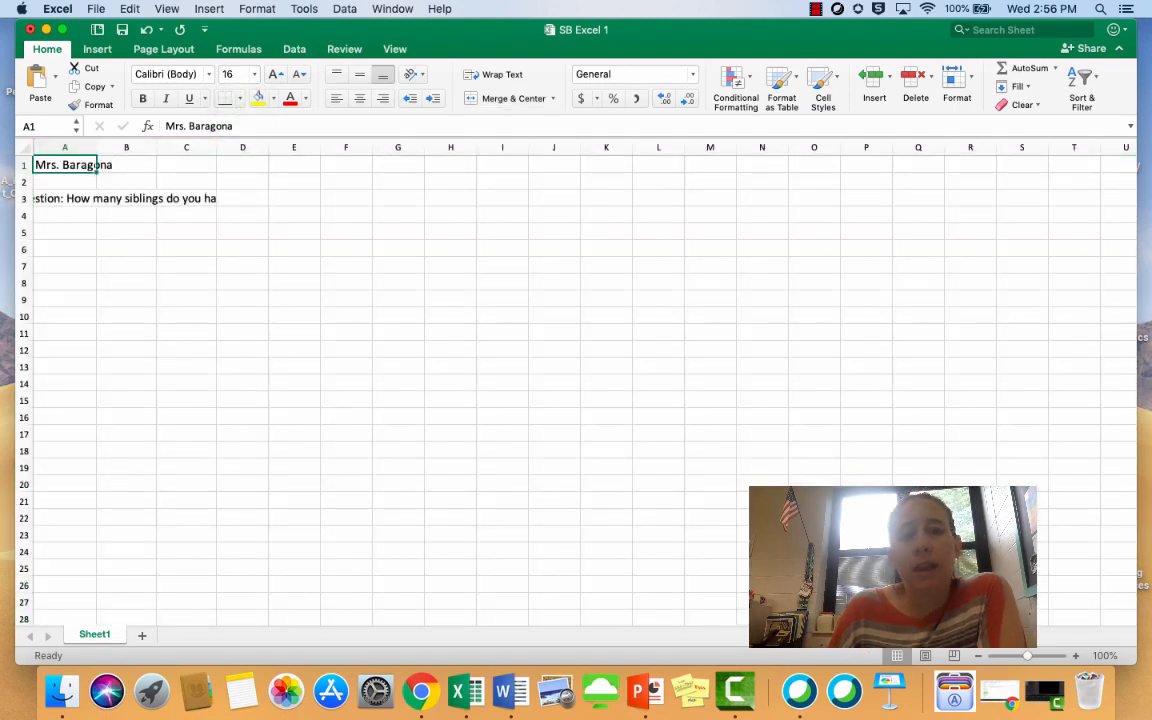
{"action": "left_click_drag", "start_coordinate": [97, 147], "coordinate": [117, 147]}
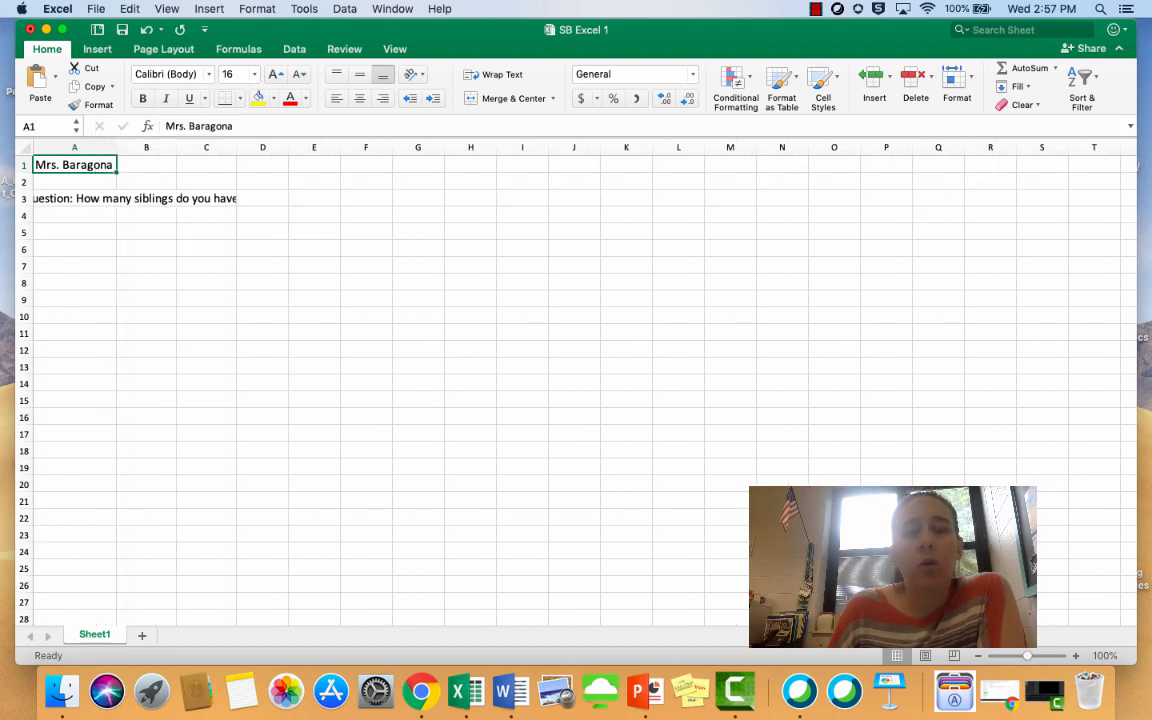
Wrap the question text in the merged cell A3 and increase row 3's height to fit two lines
{"action": "left_click", "coordinate": [135, 198]}
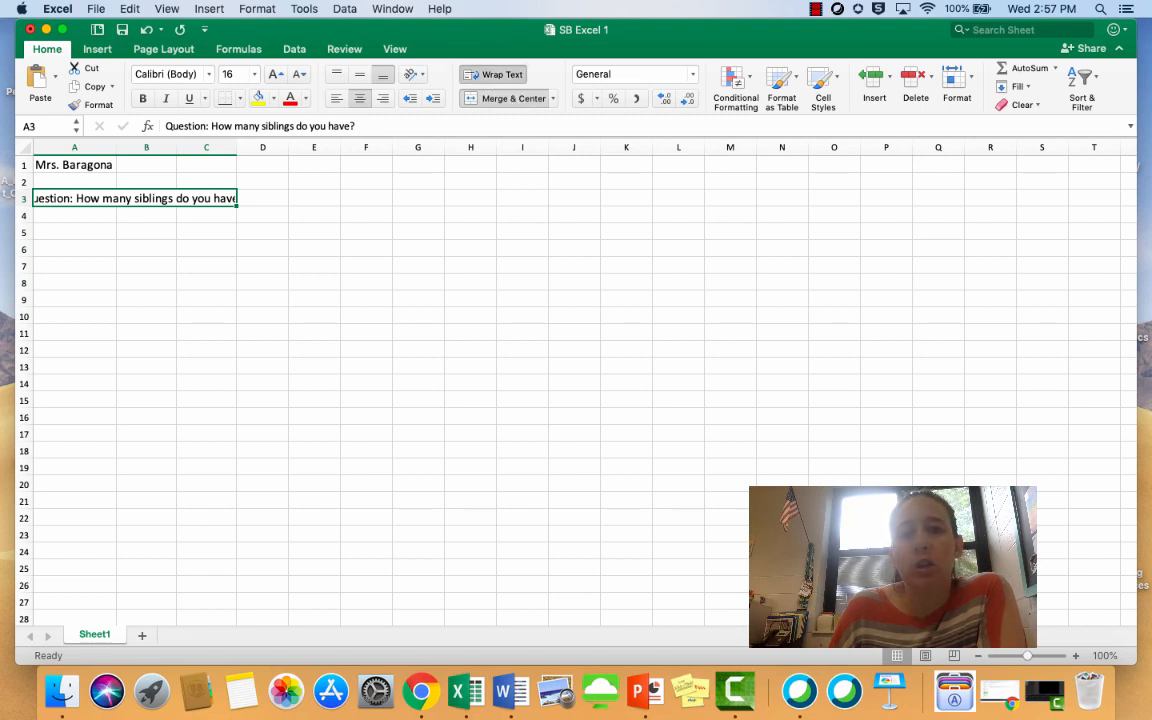
{"action": "left_click", "coordinate": [493, 74]}
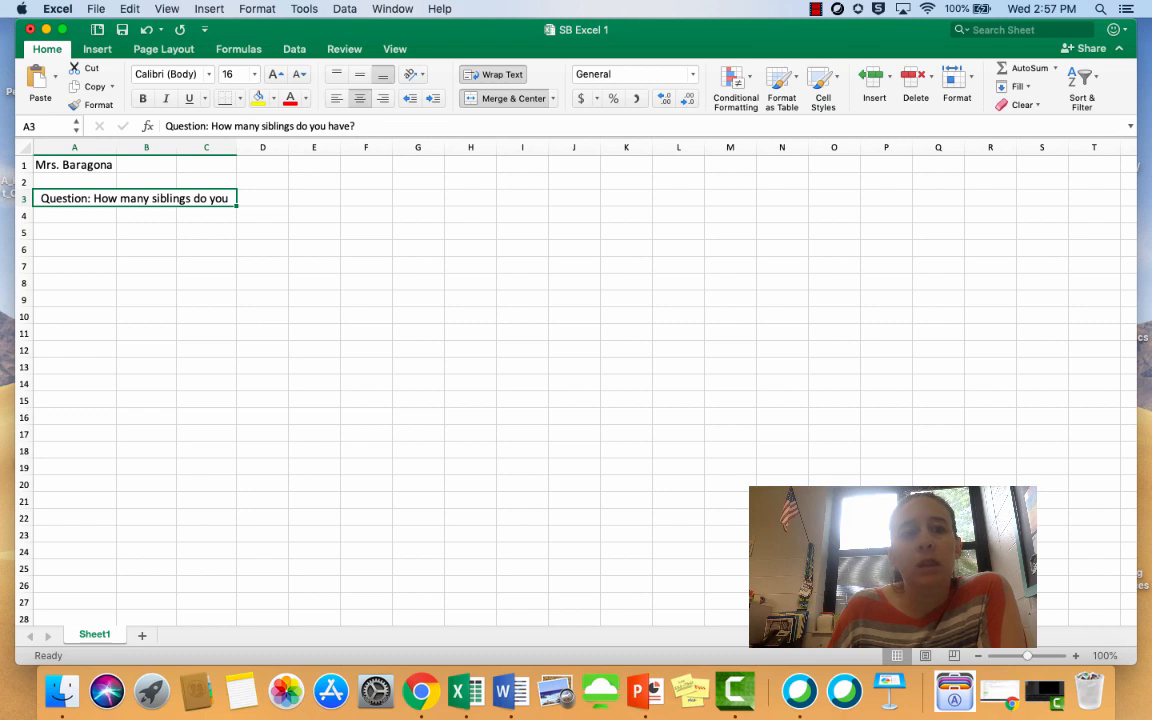
{"action": "left_click", "coordinate": [75, 215]}
{"action": "left_click", "coordinate": [134, 198]}
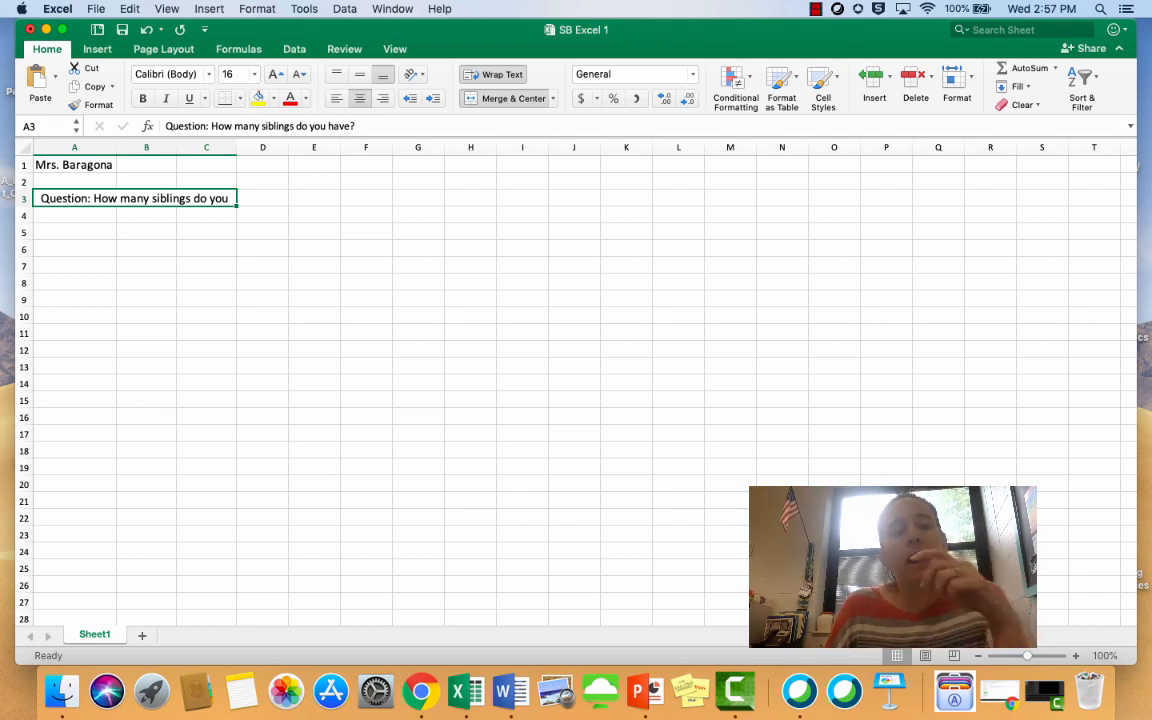
{"action": "left_click_drag", "start_coordinate": [24, 207], "coordinate": [24, 226]}
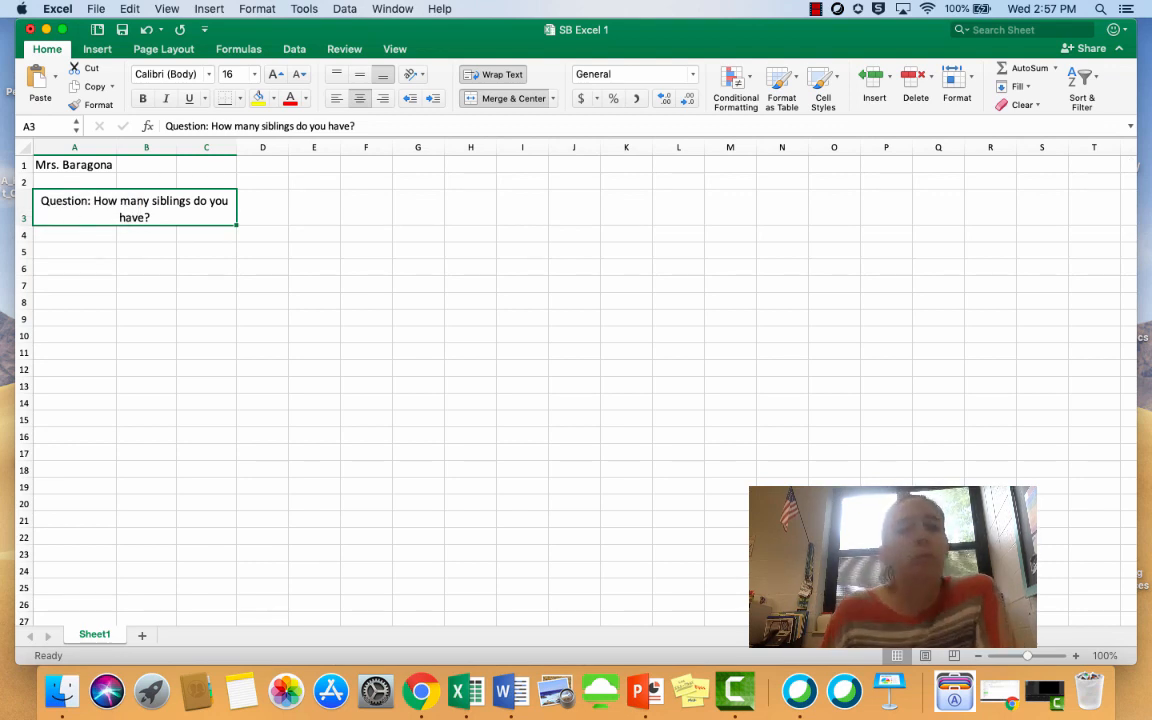
{"action": "left_click", "coordinate": [75, 251]}
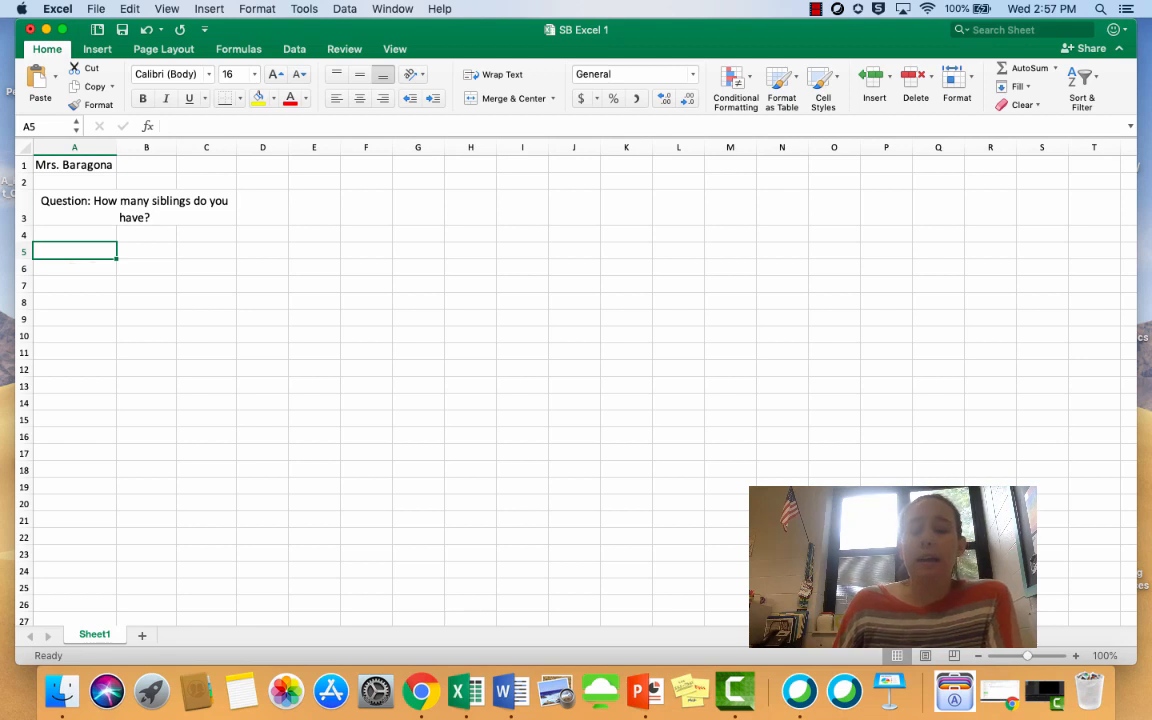
Enter the heading "Options" in cell A5, underlined and centered
{"action": "type", "text": "Op"}
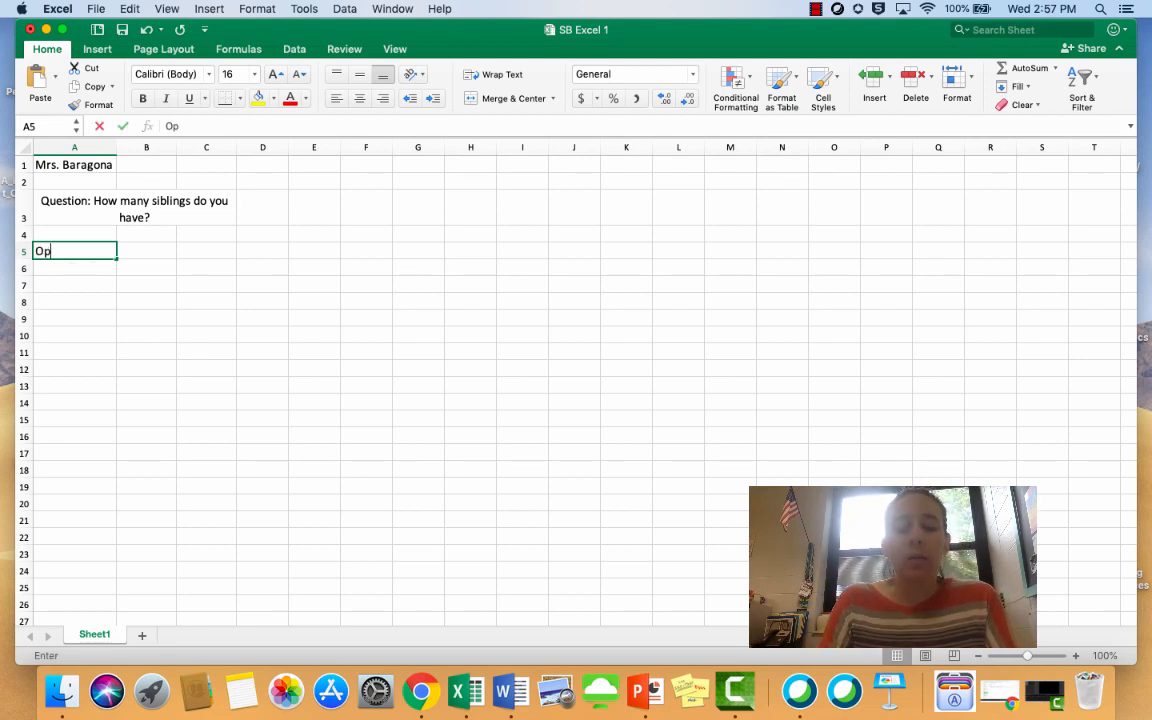
{"action": "type", "text": "tions"}
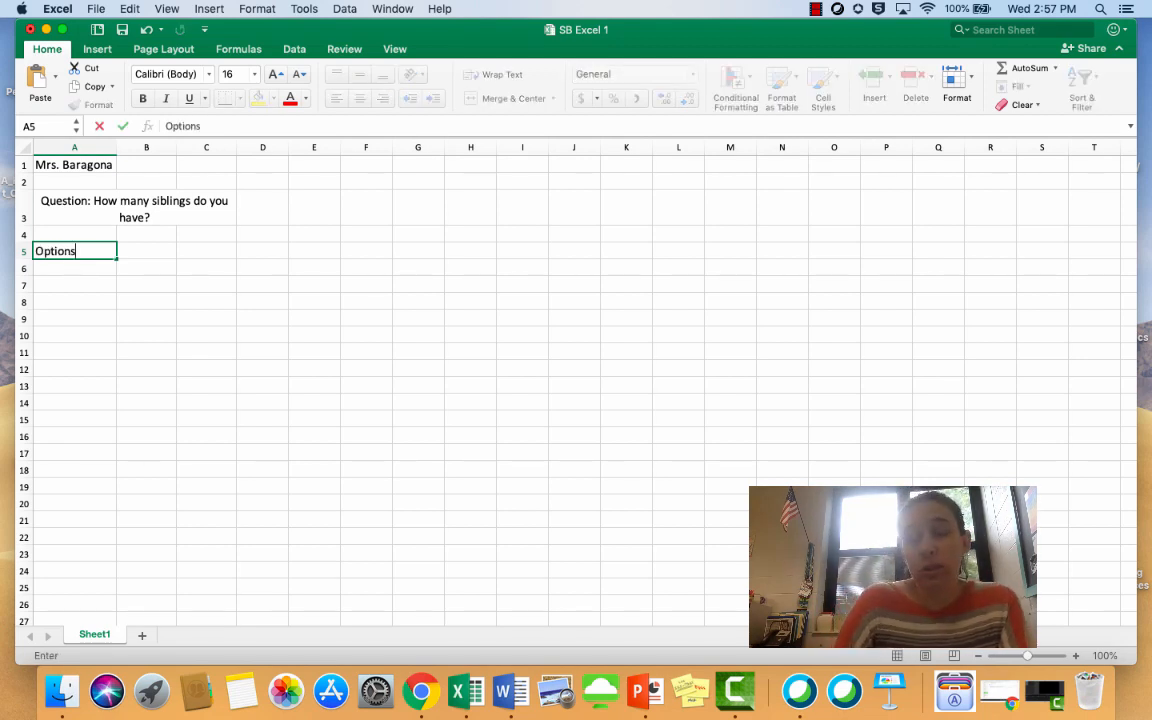
{"action": "key", "text": "Return"}
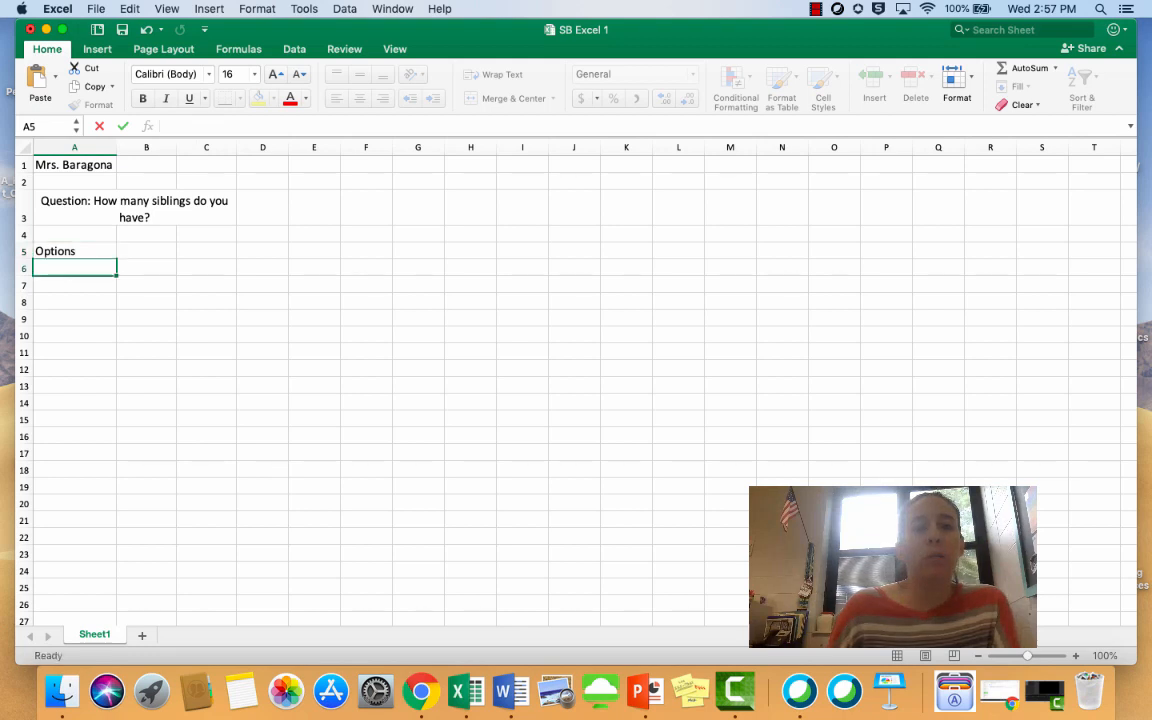
{"action": "key", "text": "Up"}
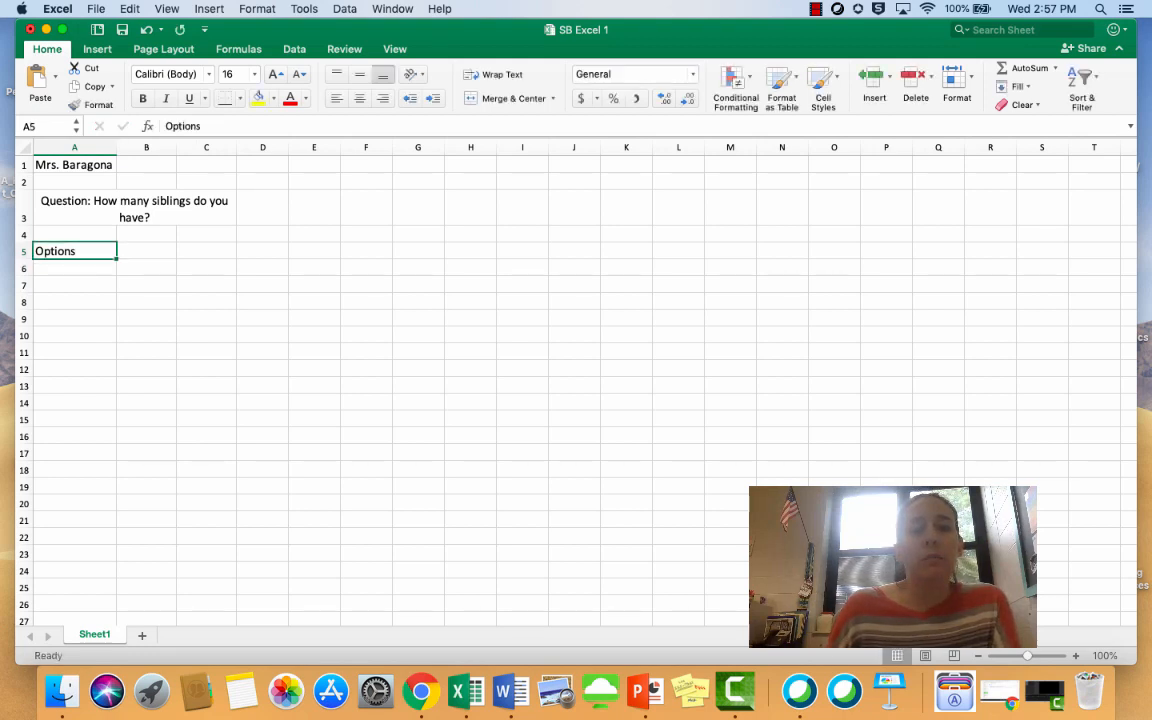
{"action": "left_click", "coordinate": [189, 99]}
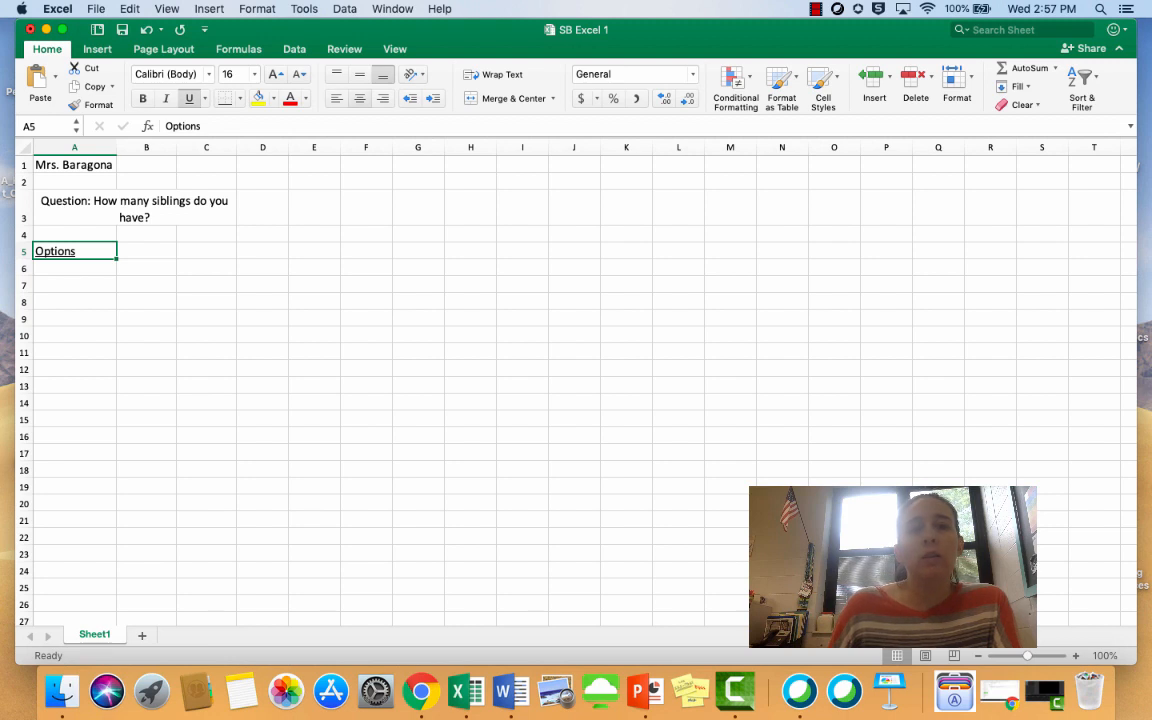
{"action": "left_click", "coordinate": [360, 99]}
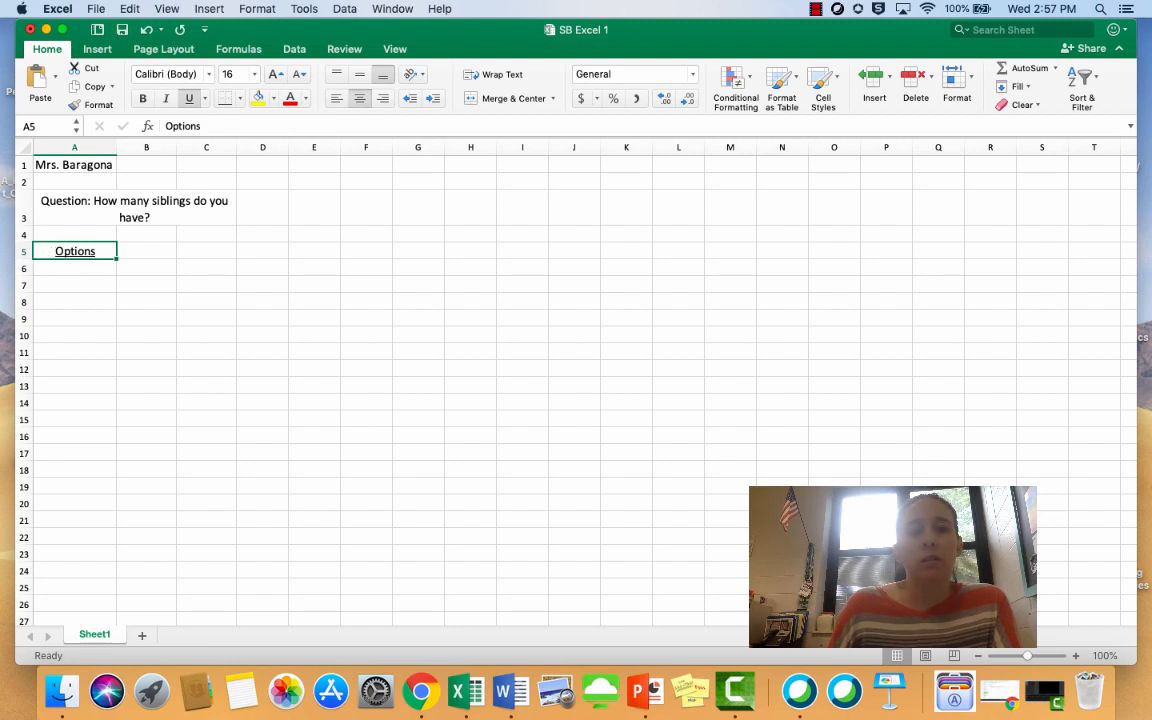
Enter the heading "Results" in cell B5, underlined and centered
{"action": "left_click", "coordinate": [146, 251]}
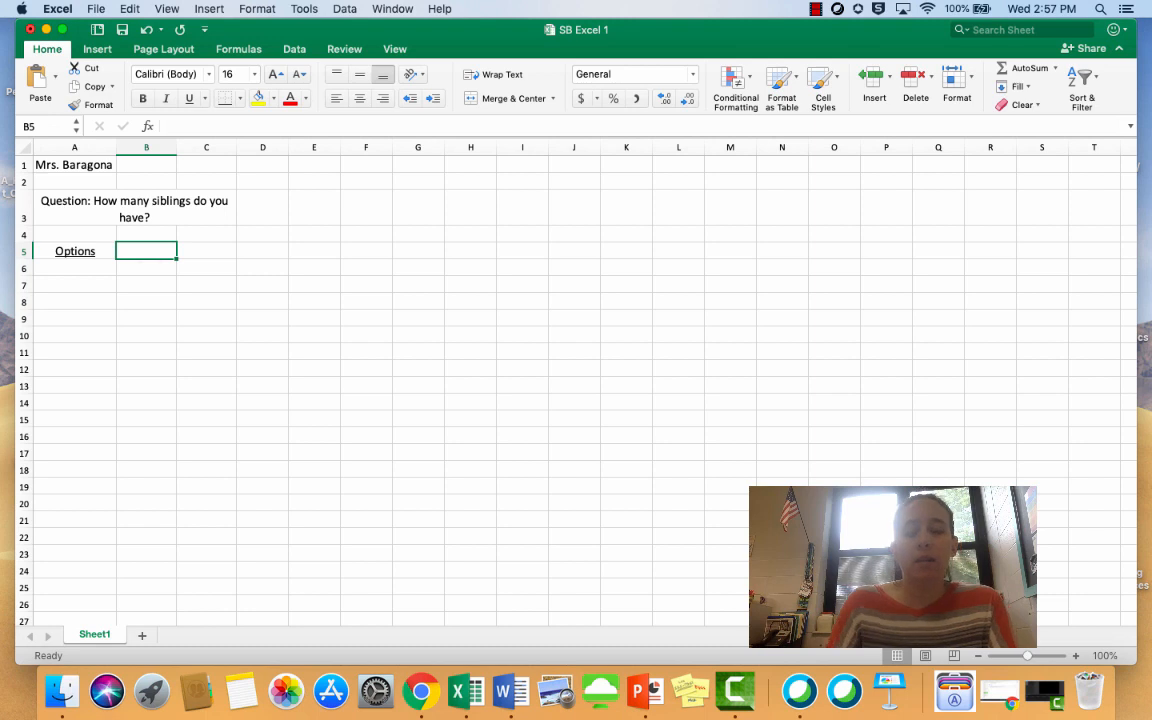
{"action": "type", "text": "Results"}
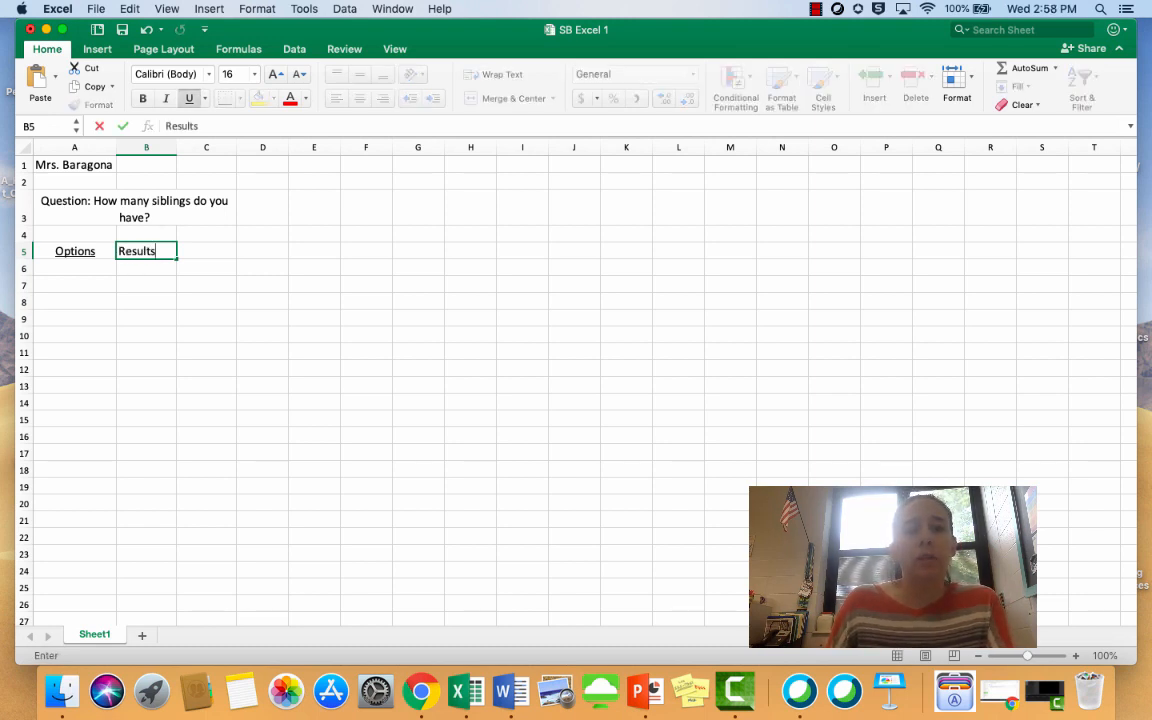
{"action": "key", "text": "Return"}
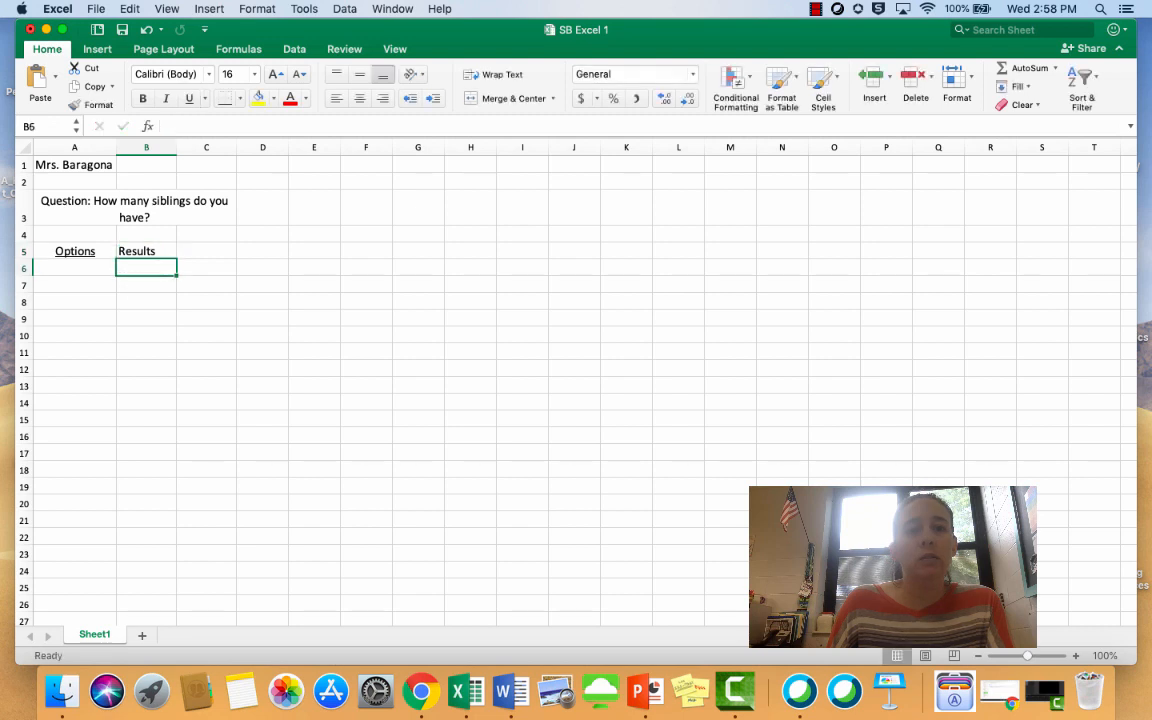
{"action": "key", "text": "Up"}
{"action": "left_click", "coordinate": [189, 98]}
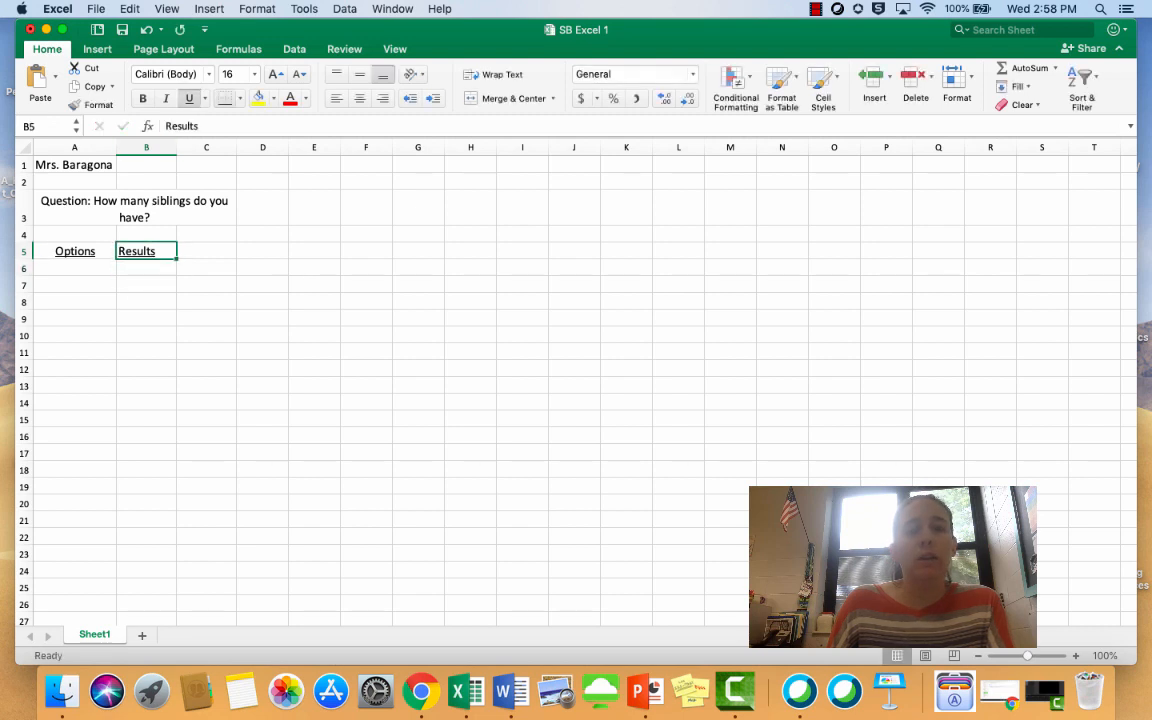
{"action": "left_click", "coordinate": [359, 98]}
List the answer options 0, 1, 2, 3 and 4 in cells A6 to A10
{"action": "left_click", "coordinate": [75, 268]}
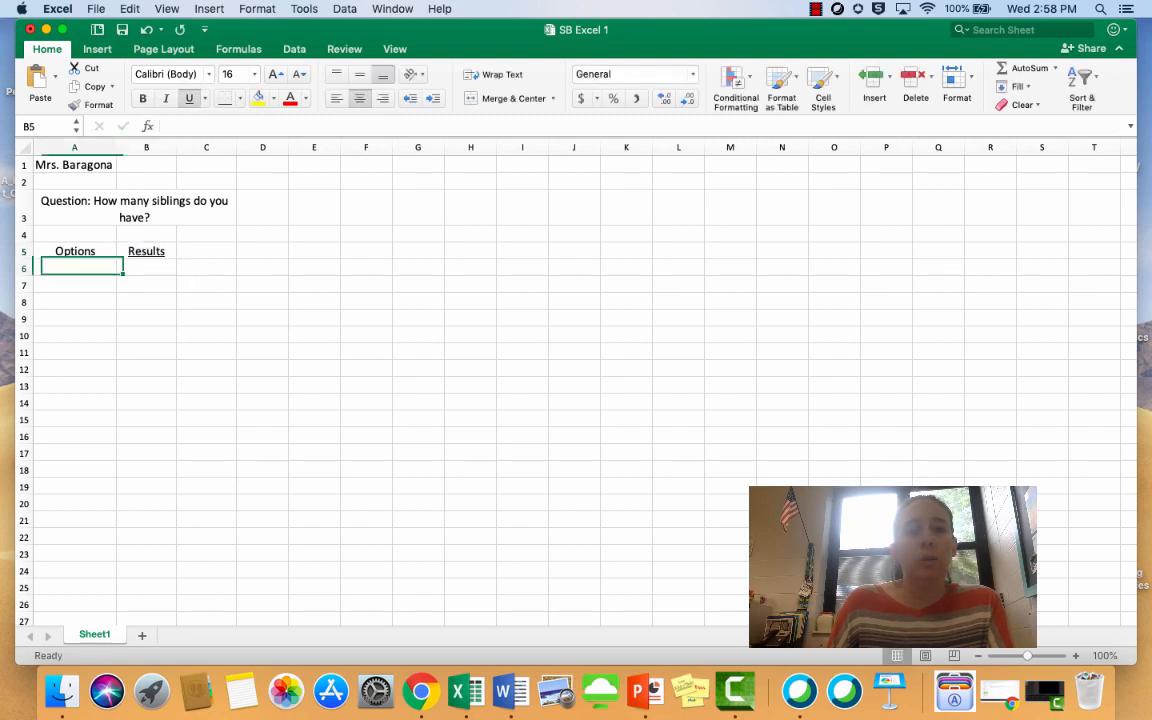
{"action": "type", "text": "0"}
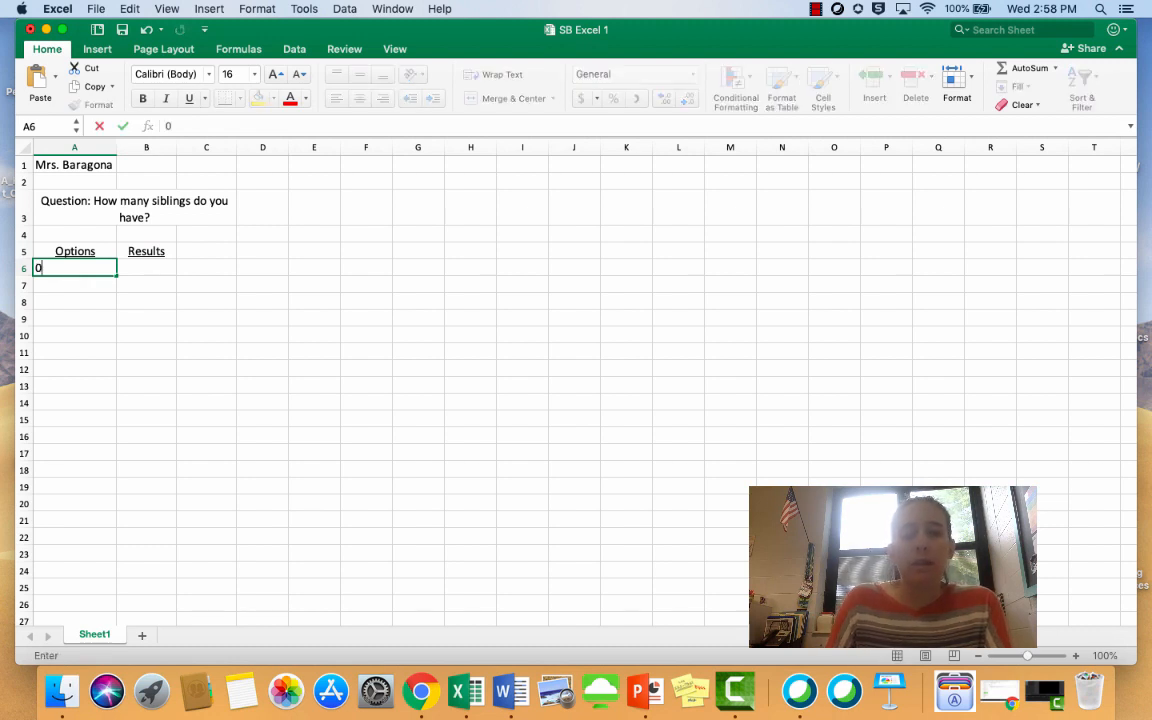
{"action": "key", "text": "Return"}
{"action": "type", "text": "1"}
{"action": "key", "text": "Return"}
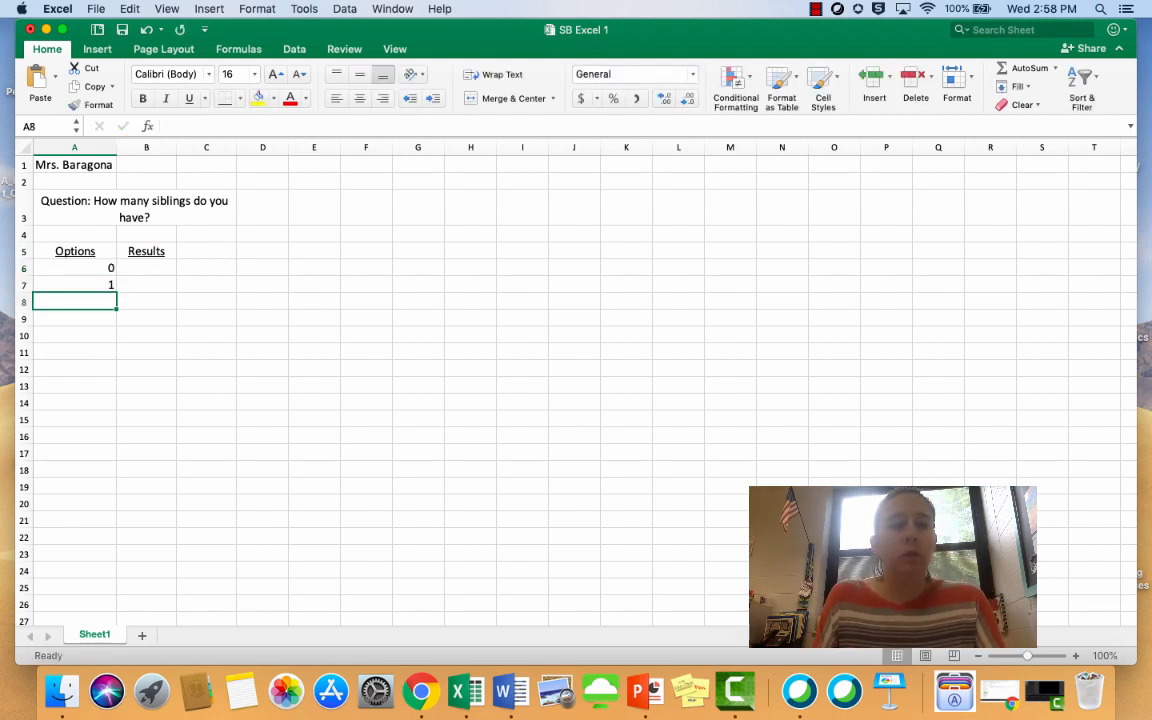
{"action": "type", "text": "2"}
{"action": "key", "text": "Return"}
{"action": "type", "text": "3"}
{"action": "key", "text": "Return"}
{"action": "type", "text": "4"}
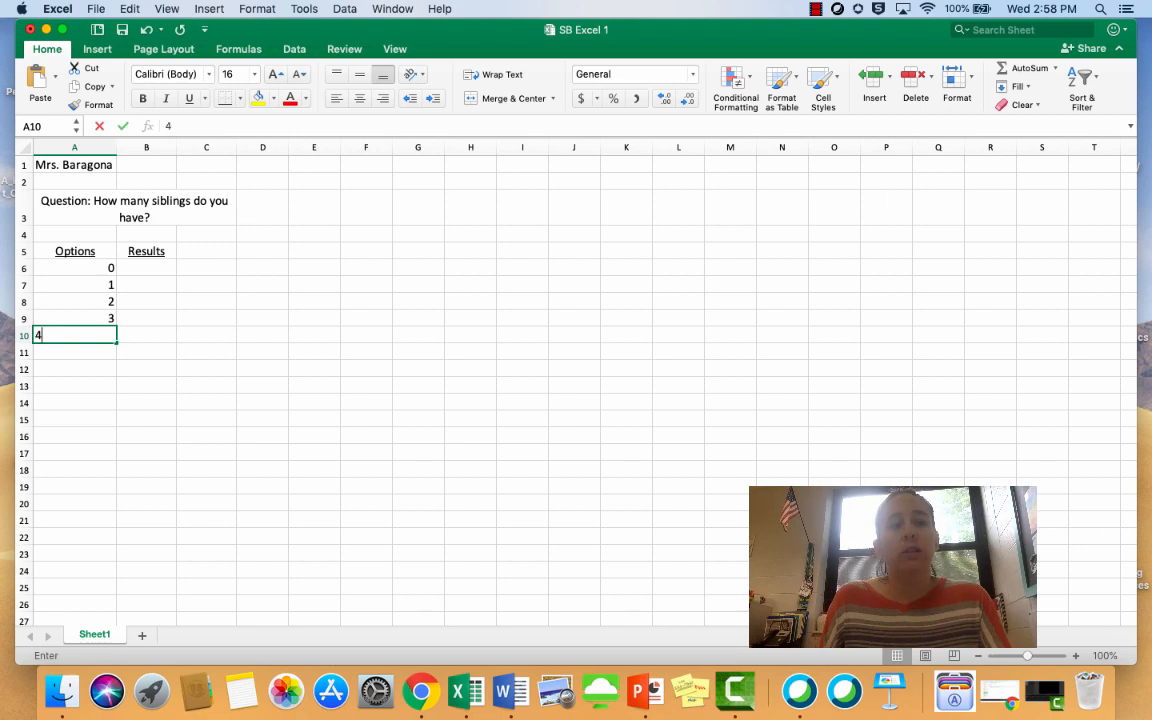
Enter the survey results 4, 5, 4, 3 and 2 in cells B6 to B10
{"action": "key", "text": "Up"}
{"action": "key", "text": "Up"}
{"action": "key", "text": "Up"}
{"action": "key", "text": "Up"}
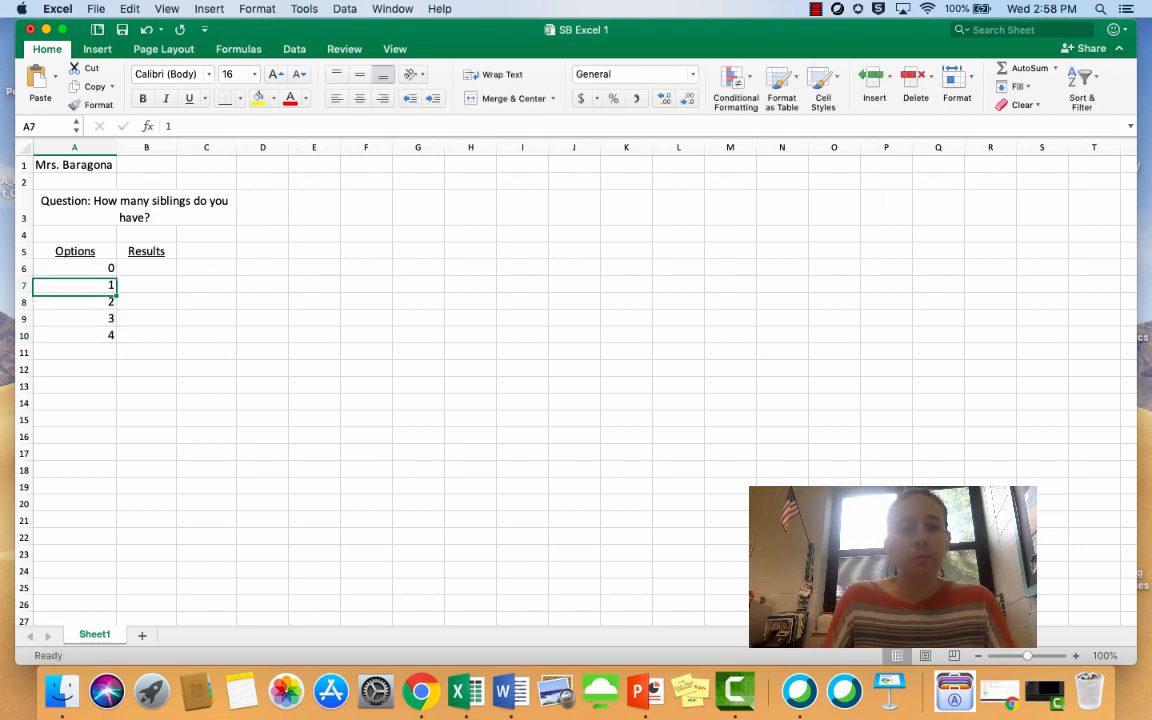
{"action": "key", "text": "Right"}
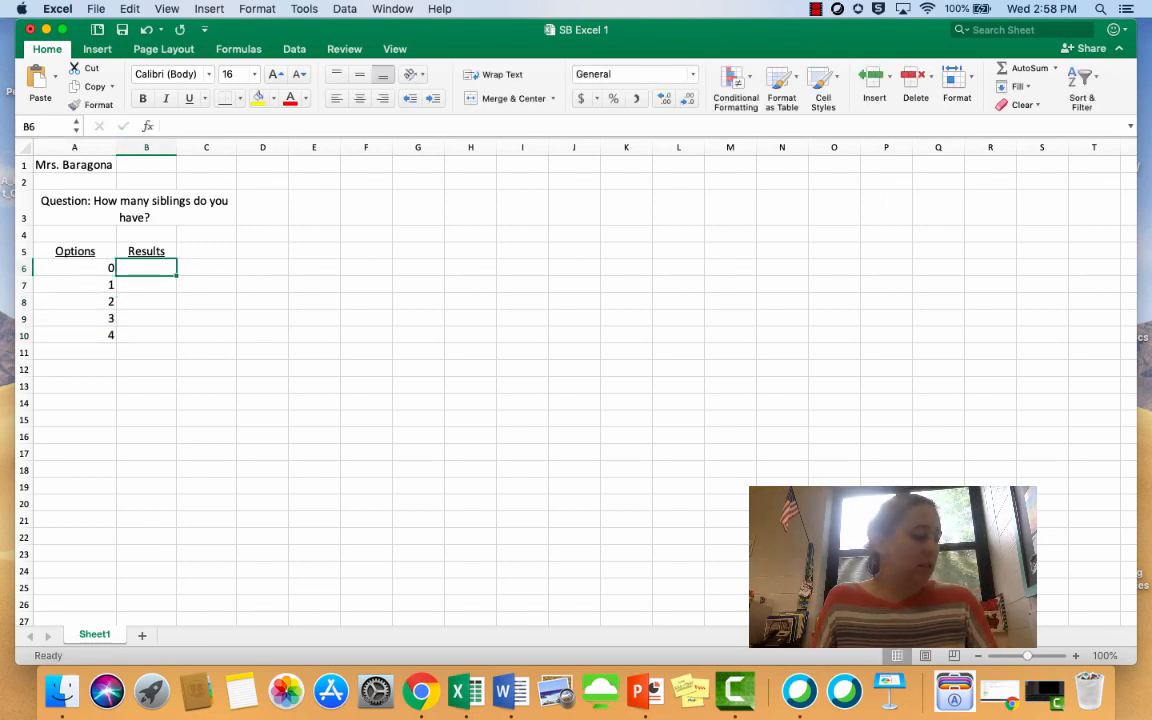
{"action": "type", "text": "4"}
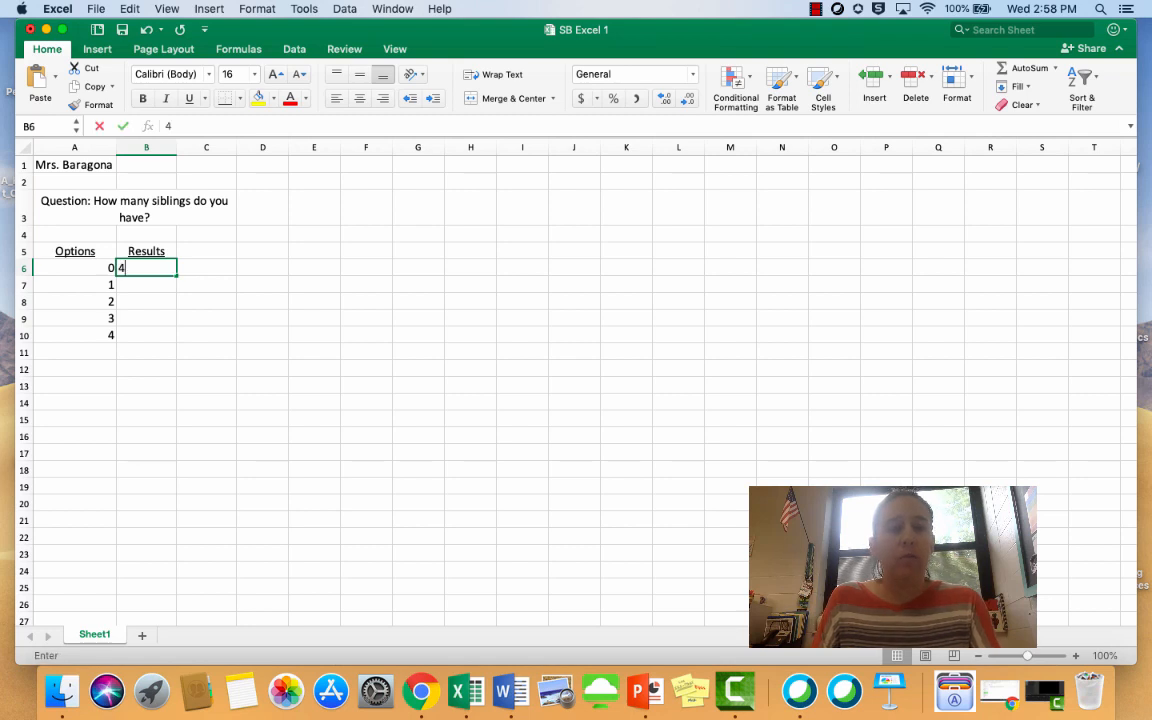
{"action": "key", "text": "Return"}
{"action": "type", "text": "5"}
{"action": "key", "text": "Return"}
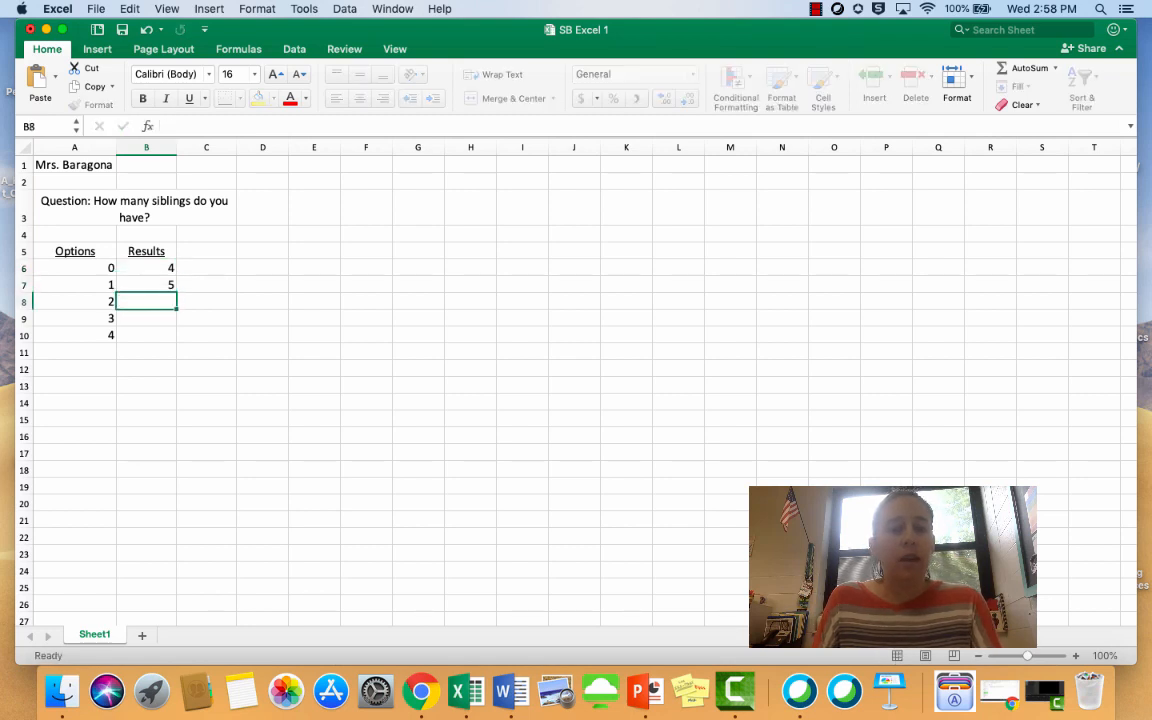
{"action": "type", "text": "4"}
{"action": "key", "text": "Return"}
{"action": "type", "text": "3"}
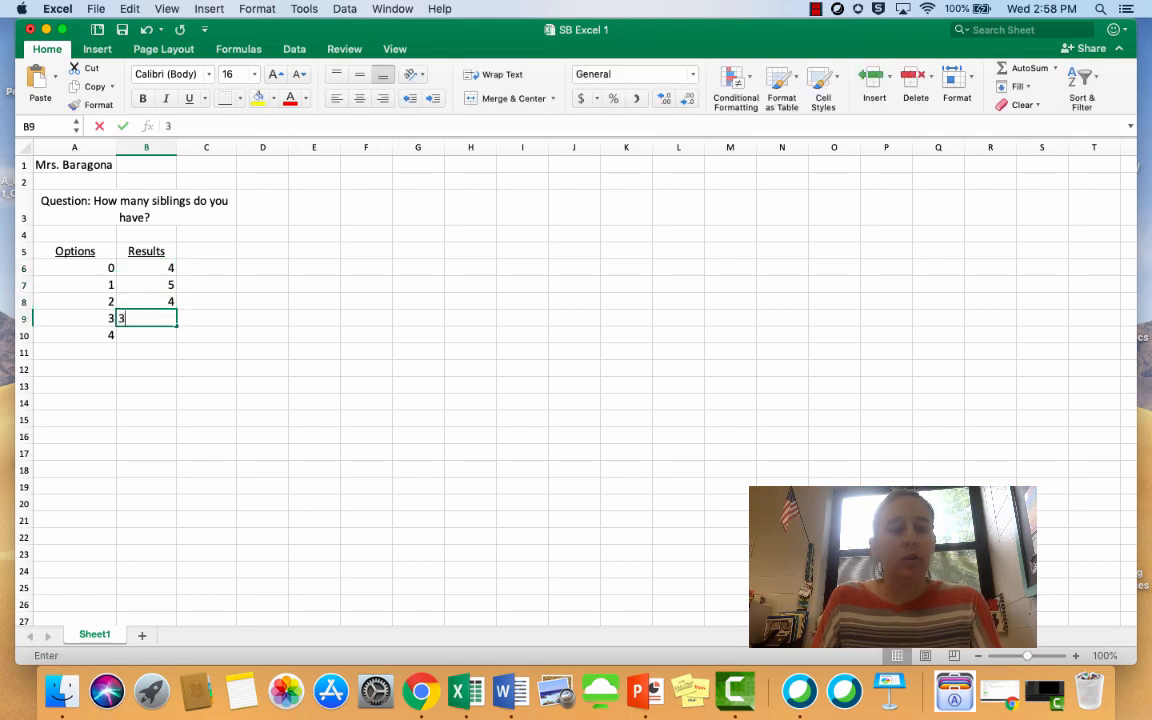
{"action": "key", "text": "Return"}
{"action": "type", "text": "2"}
{"action": "key", "text": "Return"}
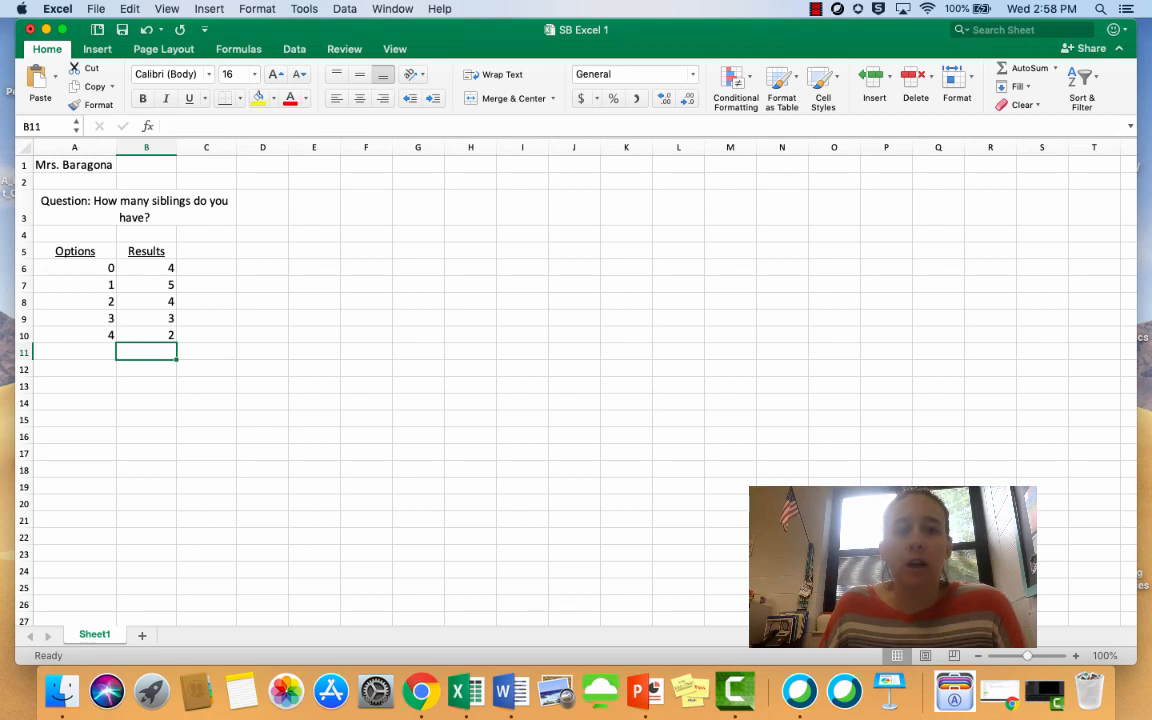
Center the option and result numbers in cells A6:B10
{"action": "left_click_drag", "start_coordinate": [75, 268], "coordinate": [150, 335]}
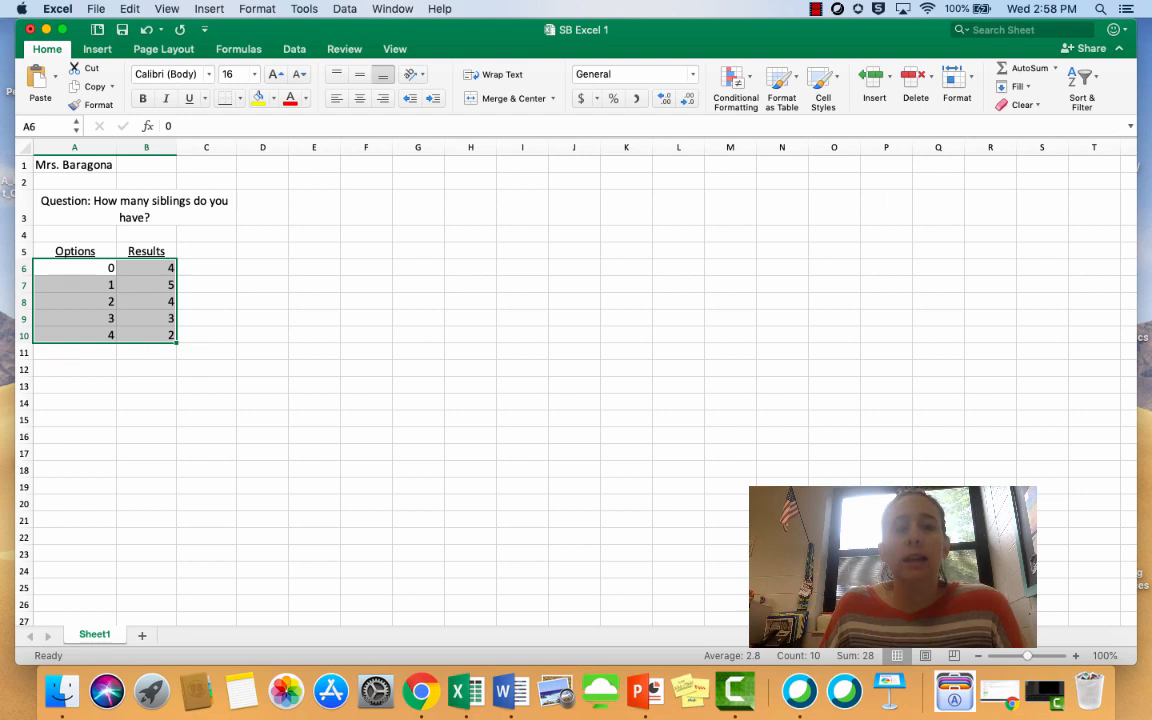
{"action": "left_click", "coordinate": [75, 268]}
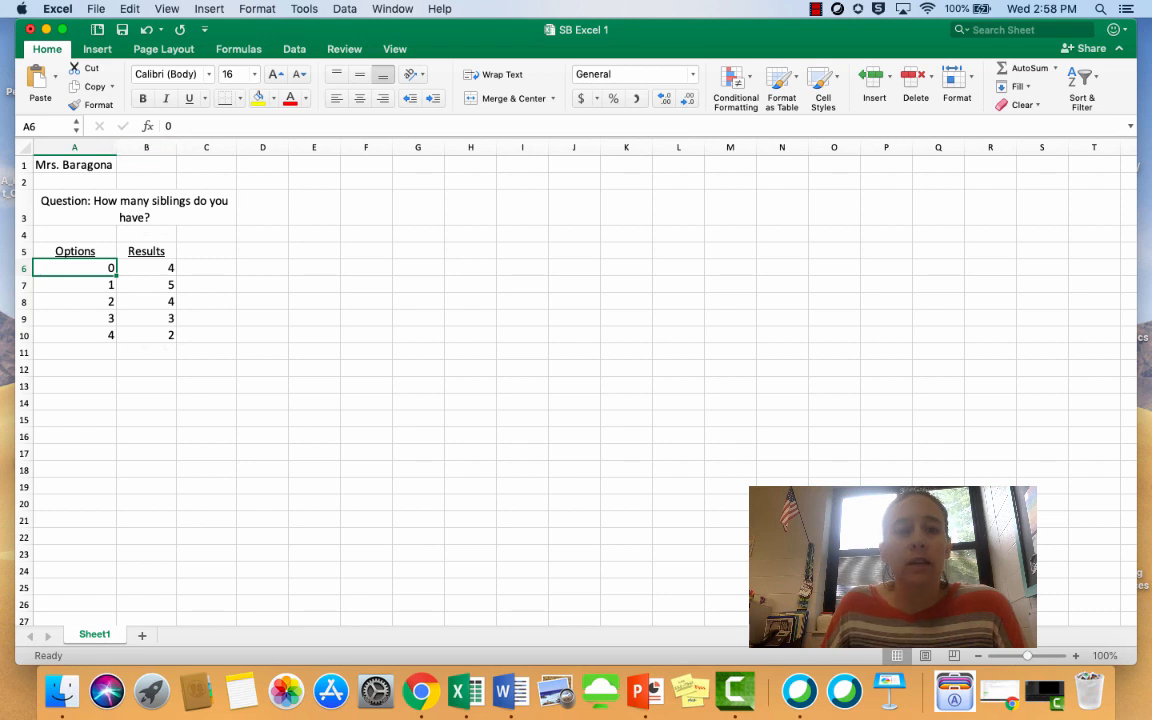
{"action": "left_click", "coordinate": [147, 336]}
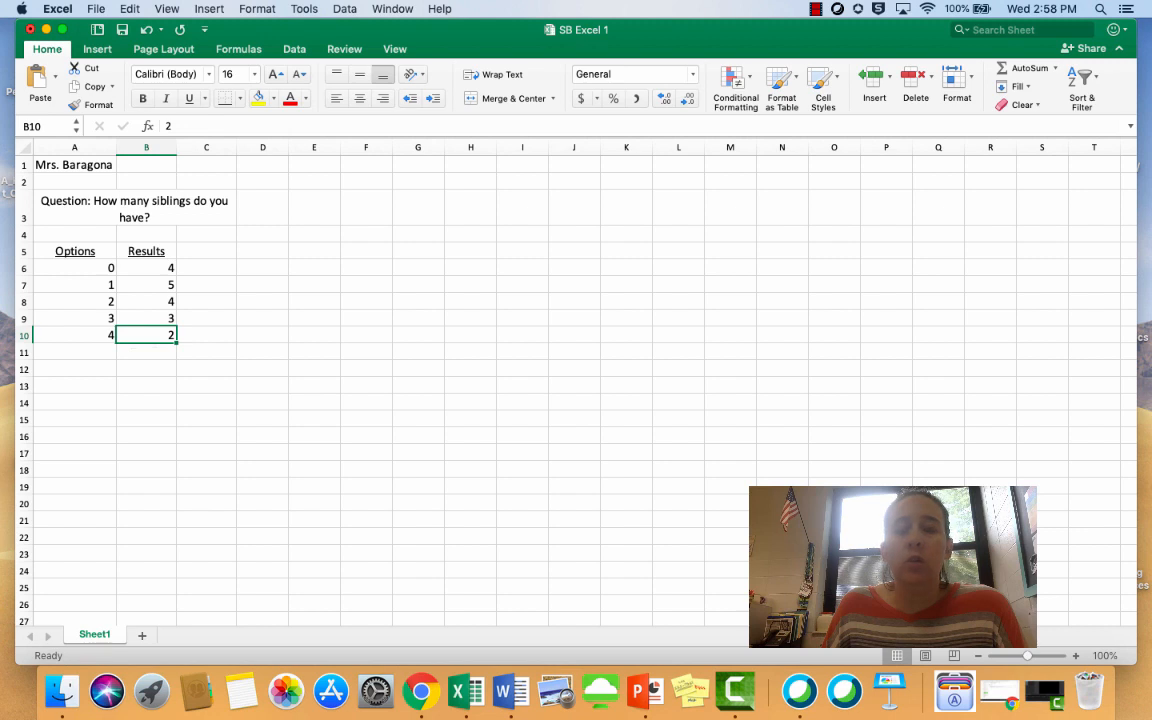
{"action": "left_click_drag", "start_coordinate": [147, 335], "coordinate": [80, 268]}
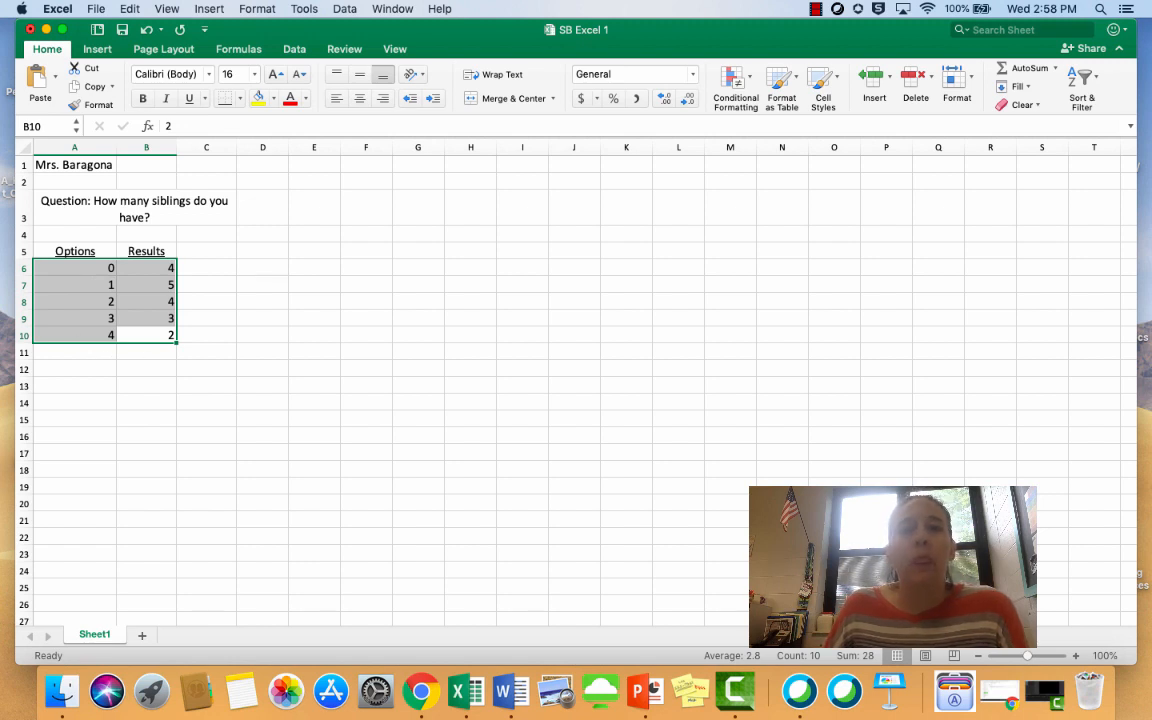
{"action": "left_click", "coordinate": [360, 98]}
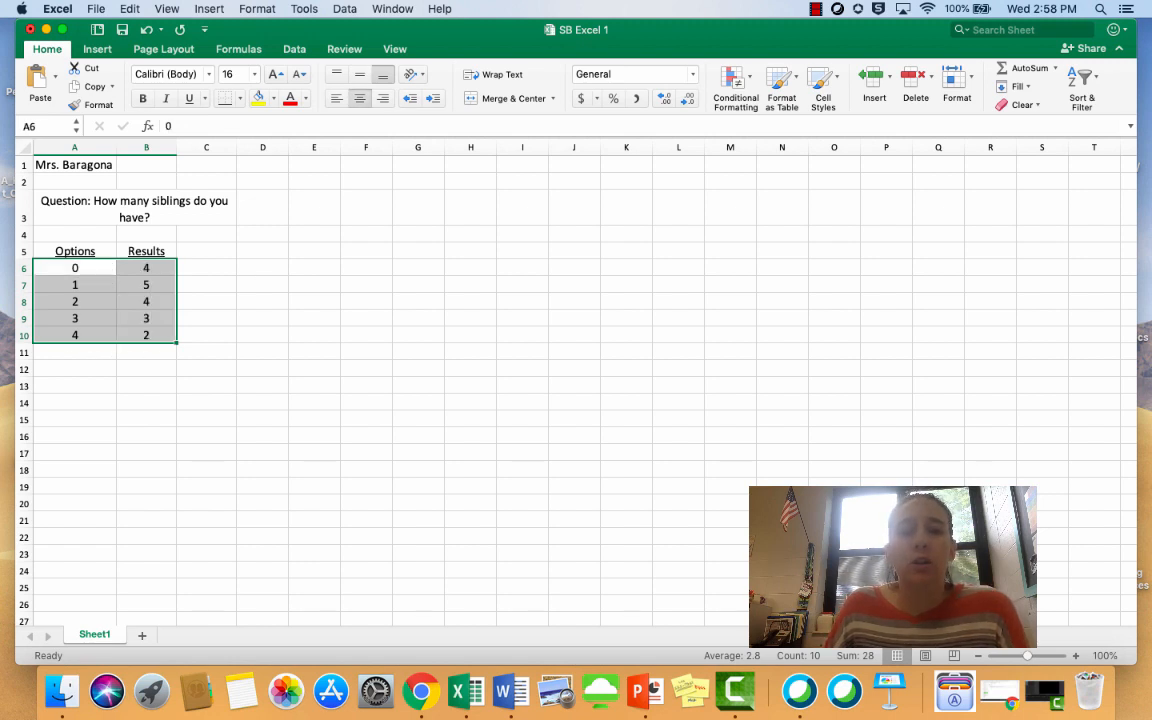
Insert a recommended Clustered Column chart from the Options and Results table in A5:B10, including the headings
{"action": "left_click", "coordinate": [147, 352]}
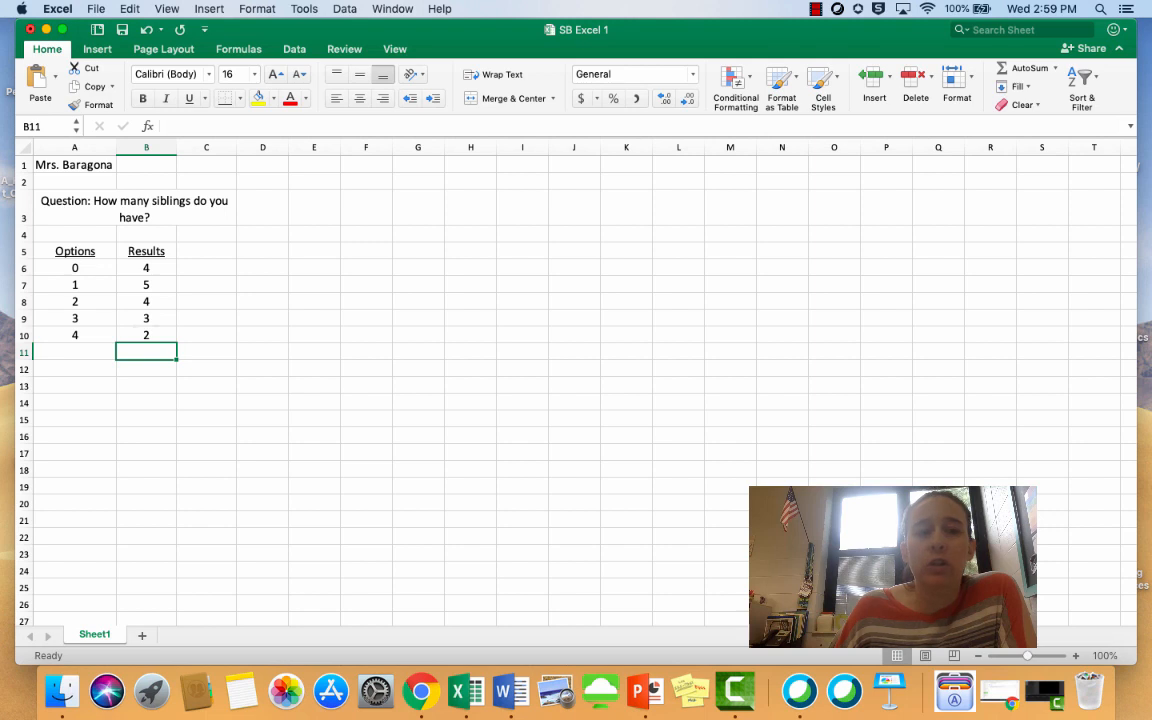
{"action": "key", "text": "Up"}
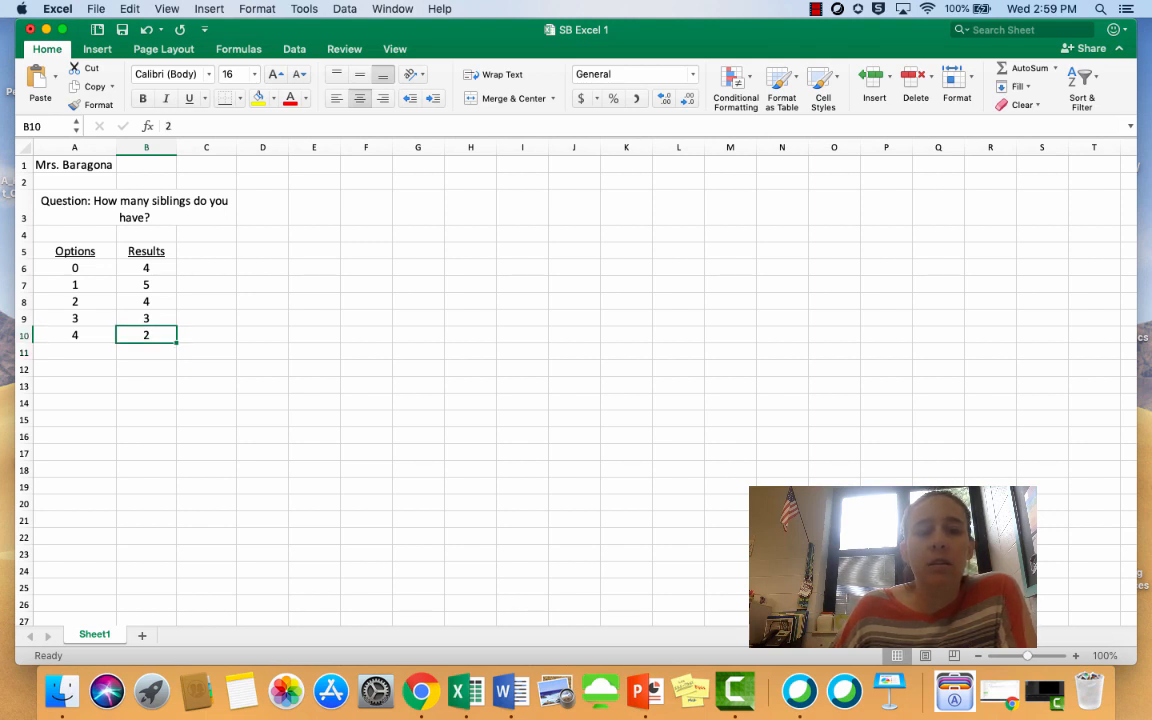
{"action": "key", "text": "shift+Up"}
{"action": "key", "text": "shift+Up"}
{"action": "key", "text": "shift+Up"}
{"action": "key", "text": "shift+Up"}
{"action": "key", "text": "shift+Up"}
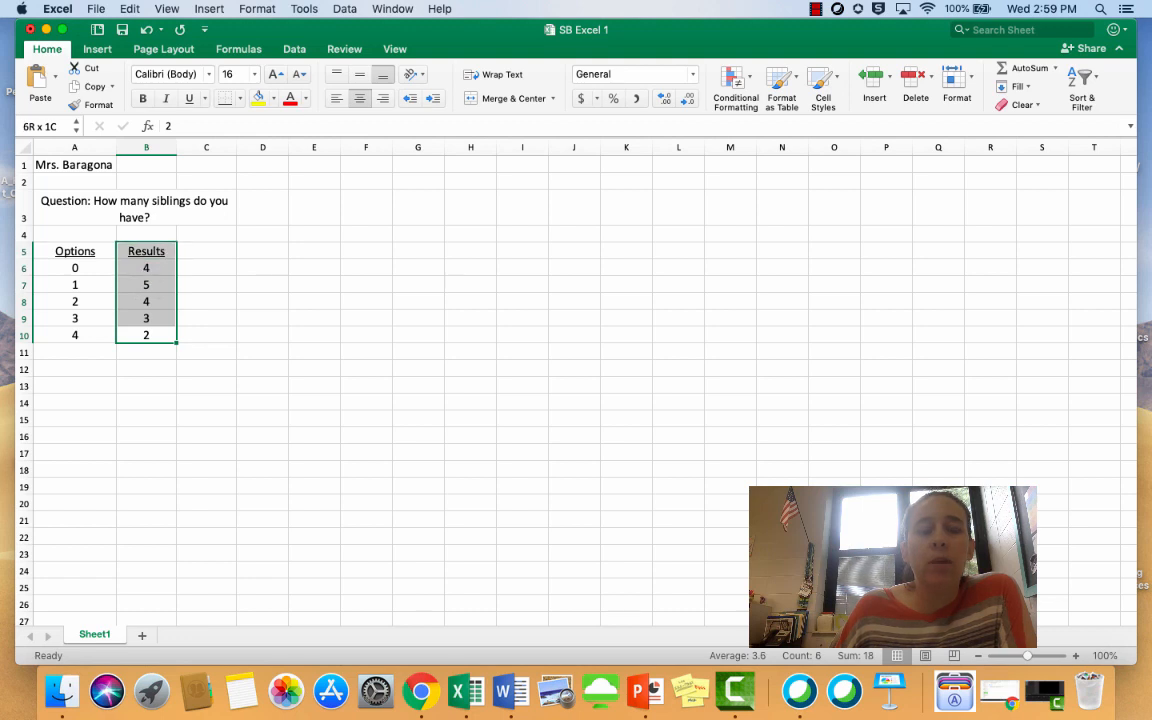
{"action": "key", "text": "shift+Left"}
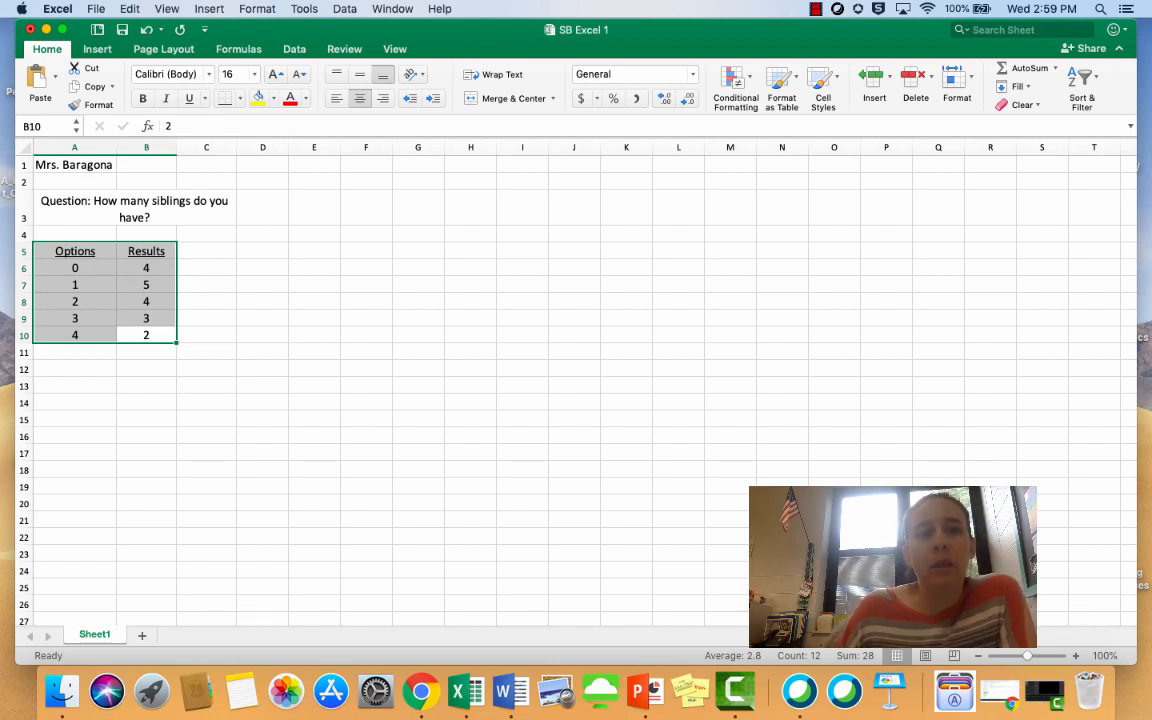
{"action": "left_click", "coordinate": [97, 49]}
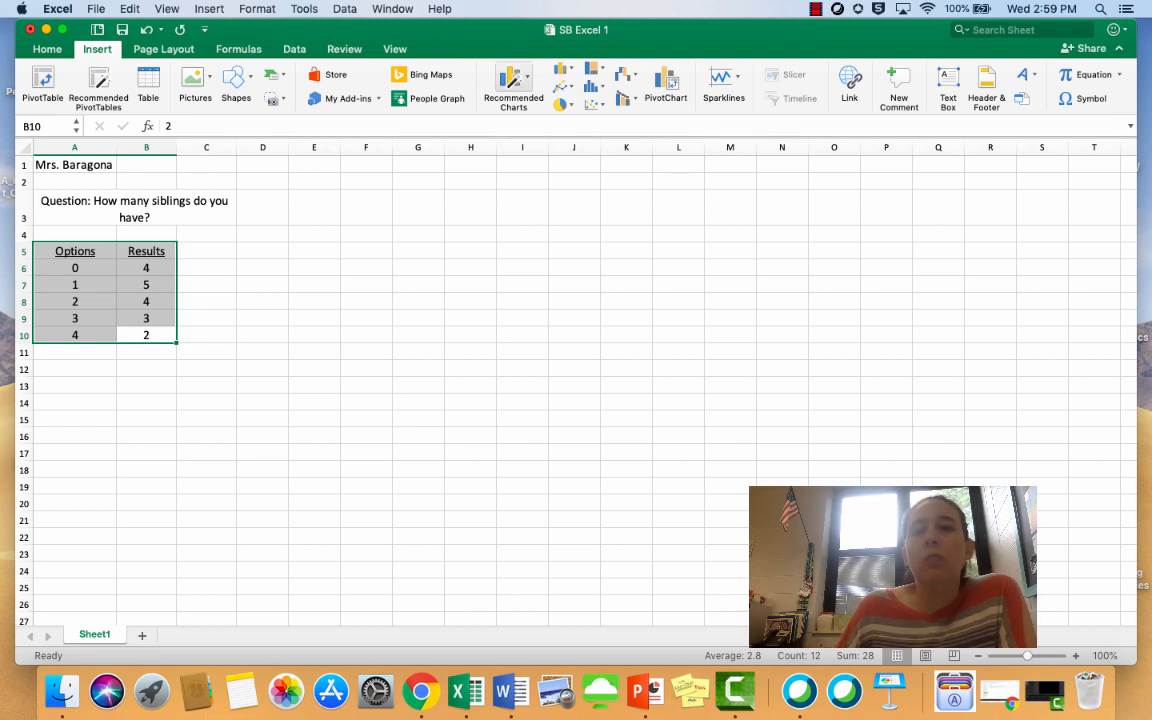
{"action": "left_click", "coordinate": [514, 78]}
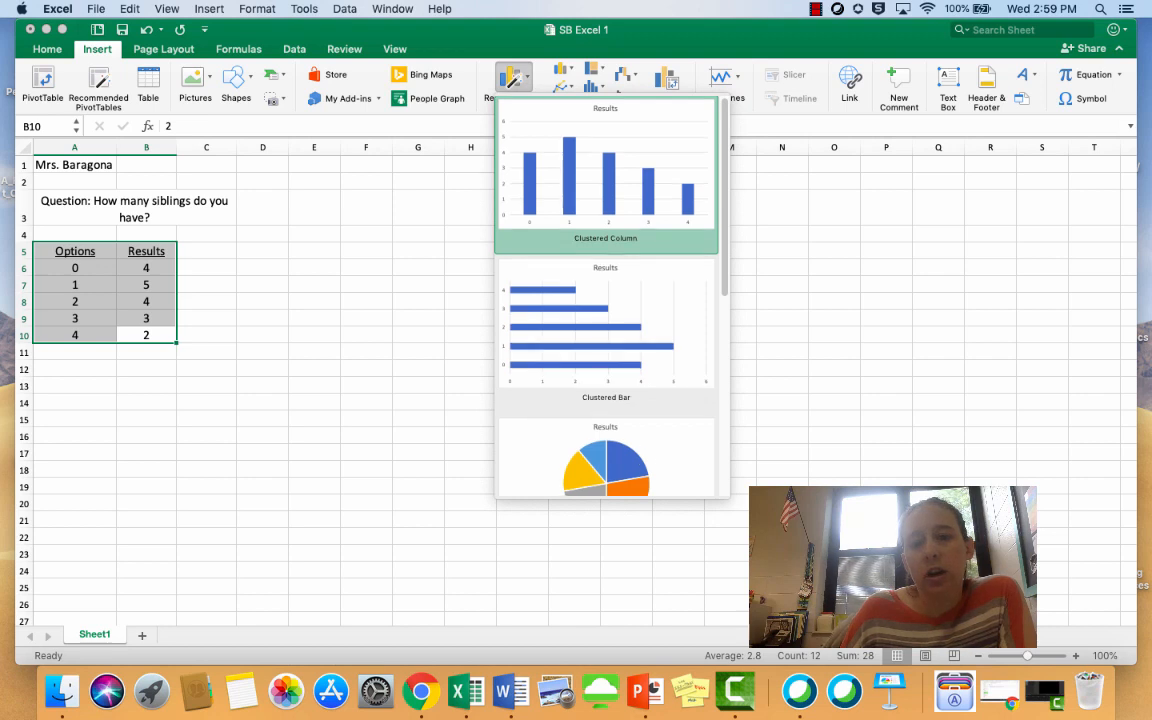
{"action": "scroll", "coordinate": [606, 300], "scroll_direction": "down", "scroll_amount": 3}
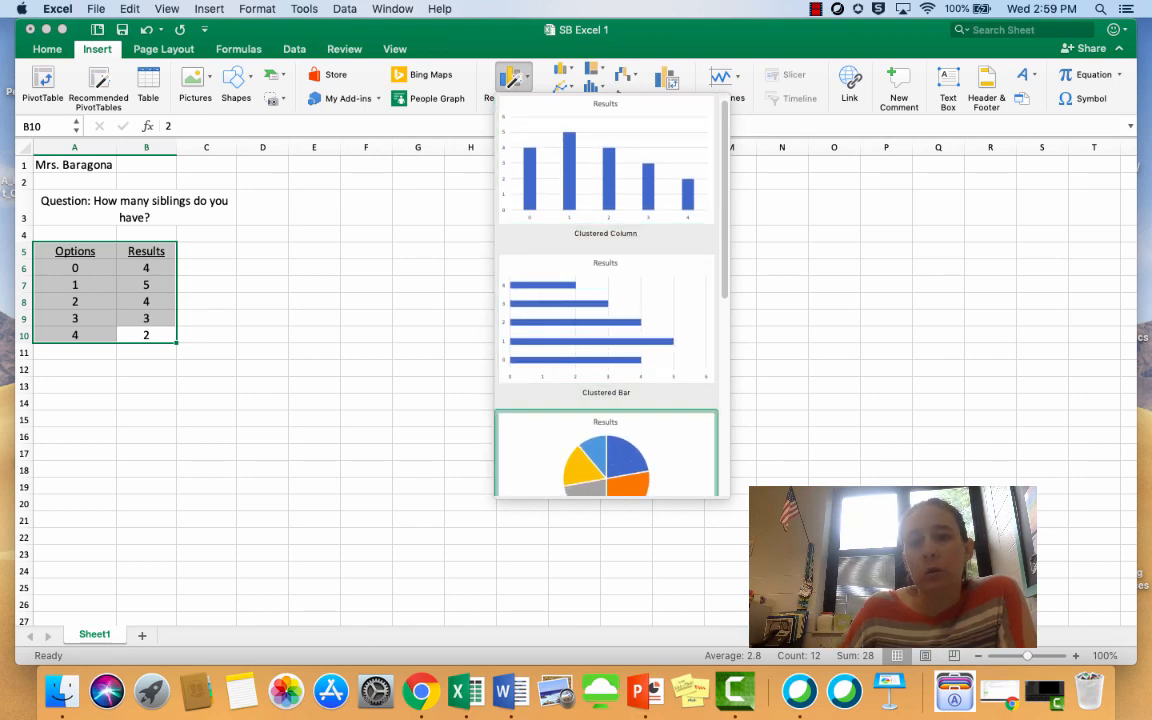
{"action": "scroll", "coordinate": [606, 300], "scroll_direction": "down", "scroll_amount": 5}
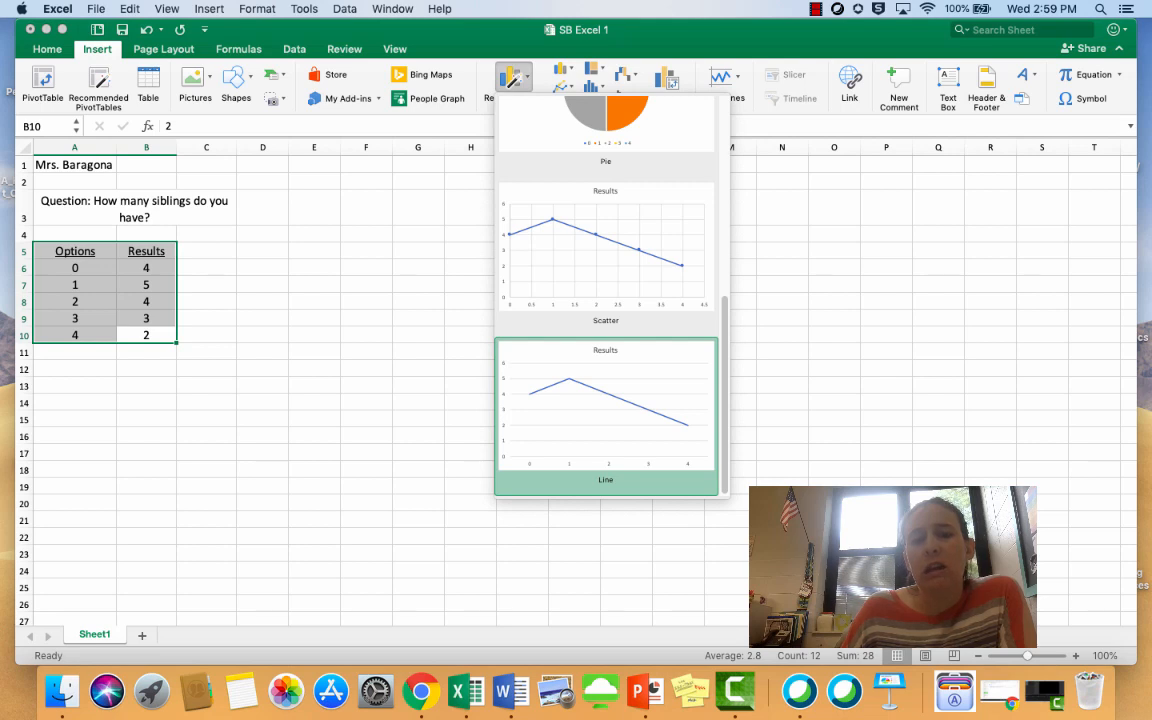
{"action": "scroll", "coordinate": [606, 440], "scroll_direction": "up", "scroll_amount": 6}
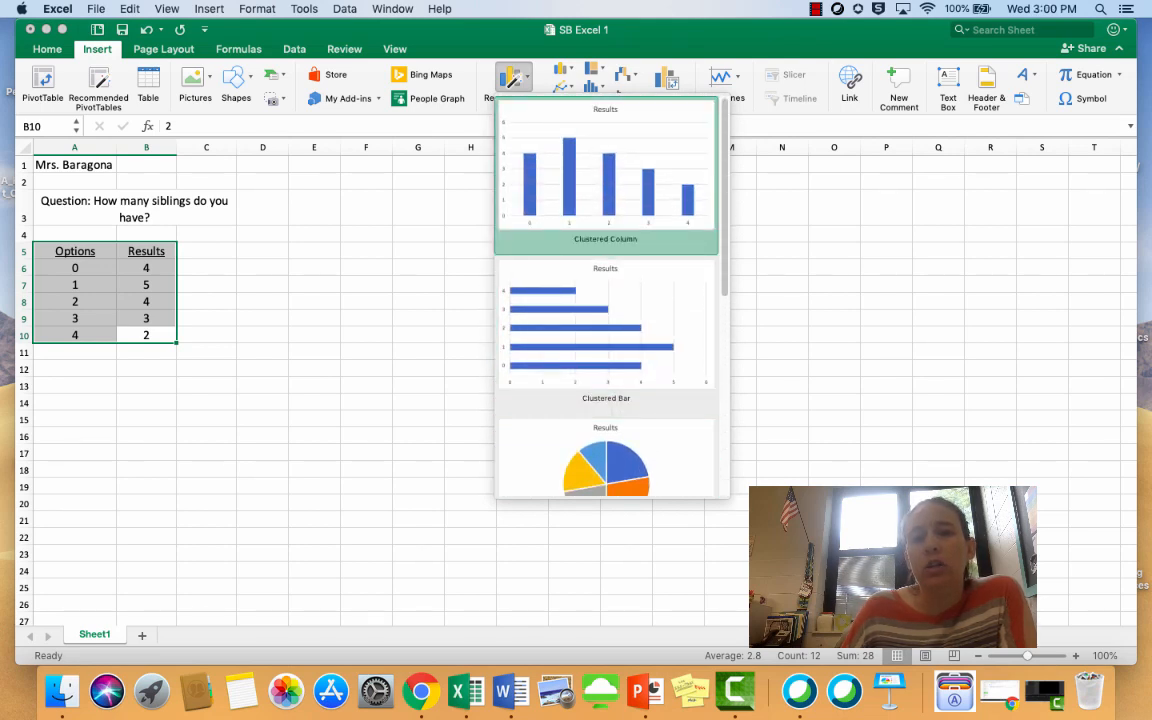
{"action": "left_click", "coordinate": [605, 170]}
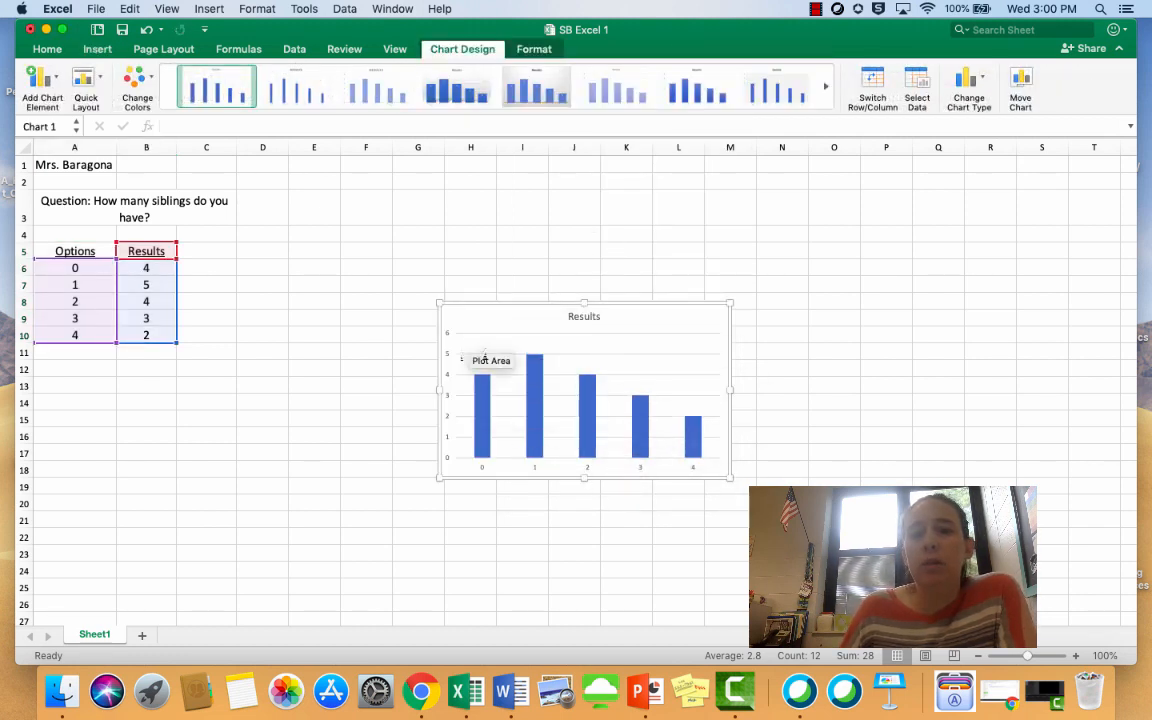
Enlarge the chart to span about columns F to N and rows 5 to 21, and title it "How Many Siblings?"
{"action": "left_click_drag", "start_coordinate": [440, 303], "coordinate": [339, 253]}
{"action": "left_click_drag", "start_coordinate": [731, 479], "coordinate": [783, 517]}
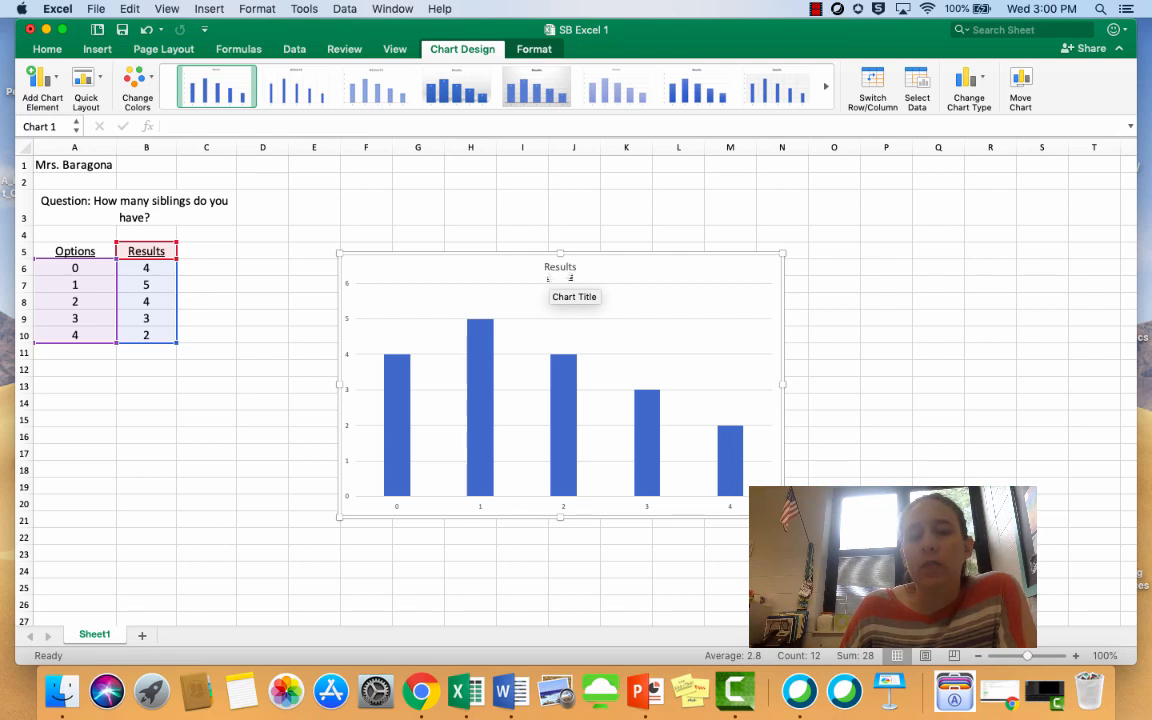
{"action": "left_click", "coordinate": [556, 270]}
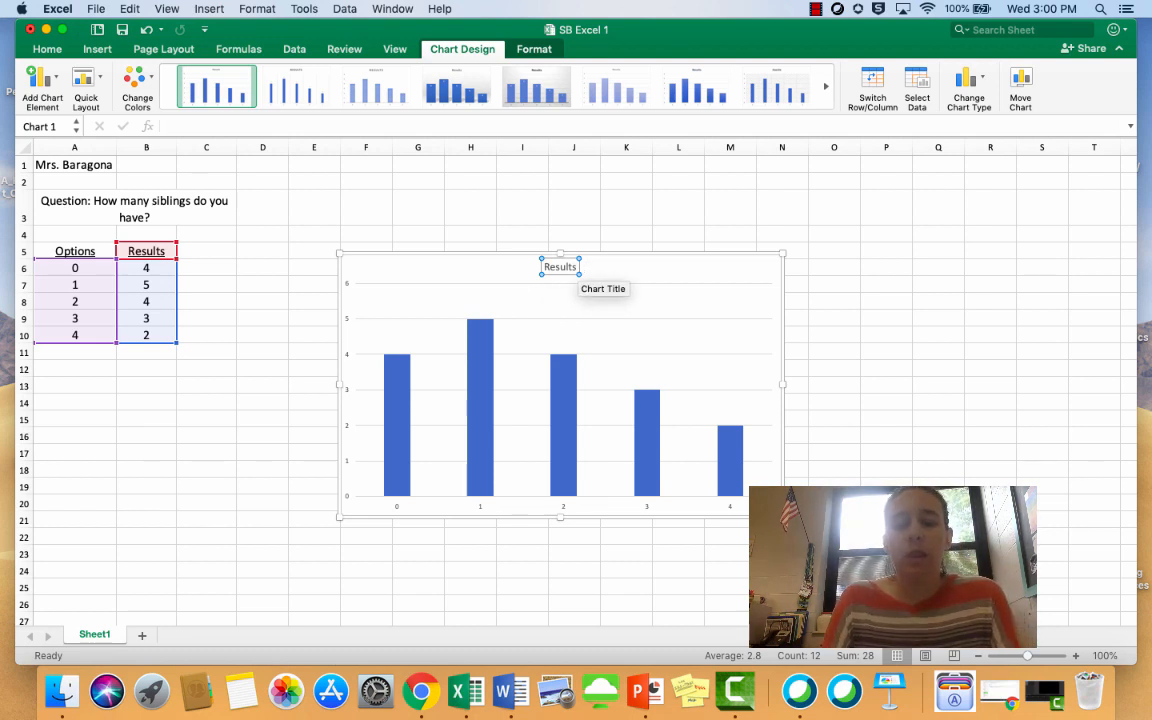
{"action": "double_click", "coordinate": [560, 267]}
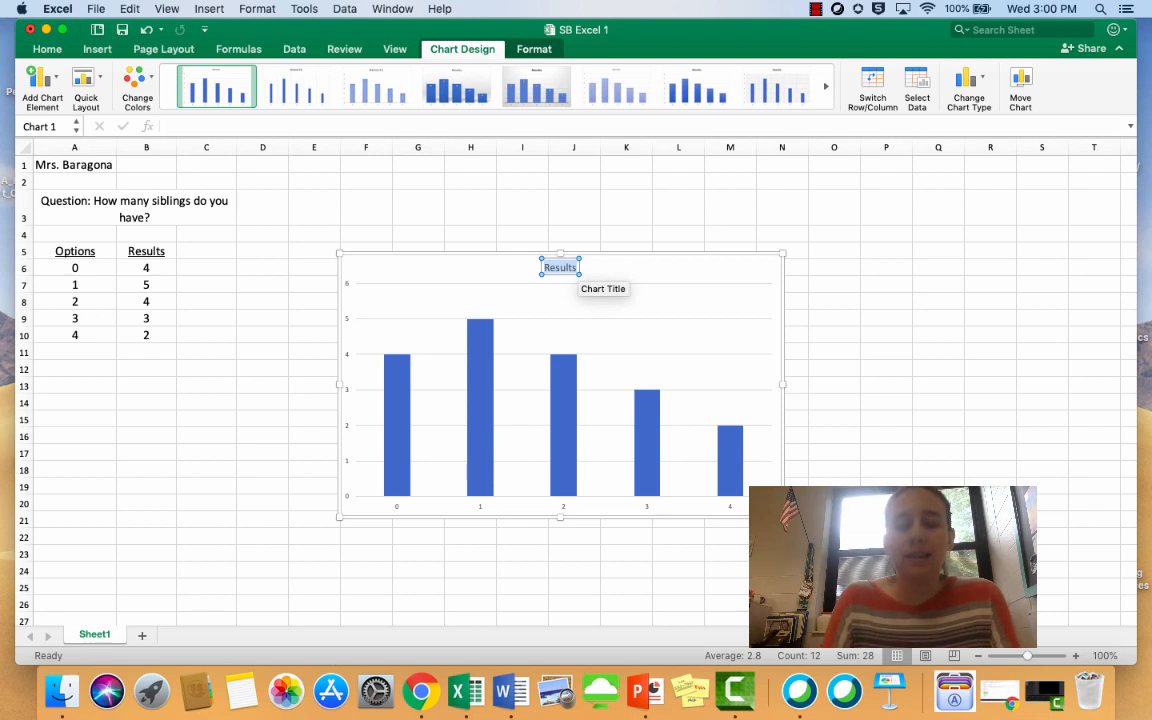
{"action": "type", "text": "H"}
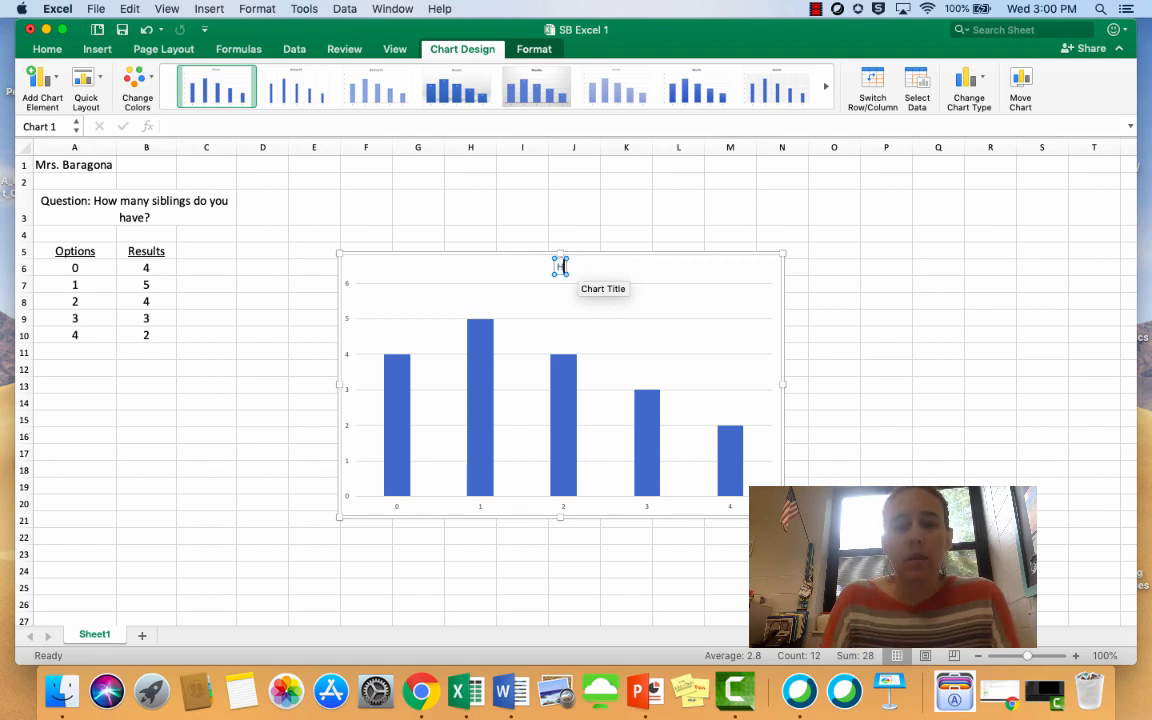
{"action": "type", "text": "ow Many Siblings"}
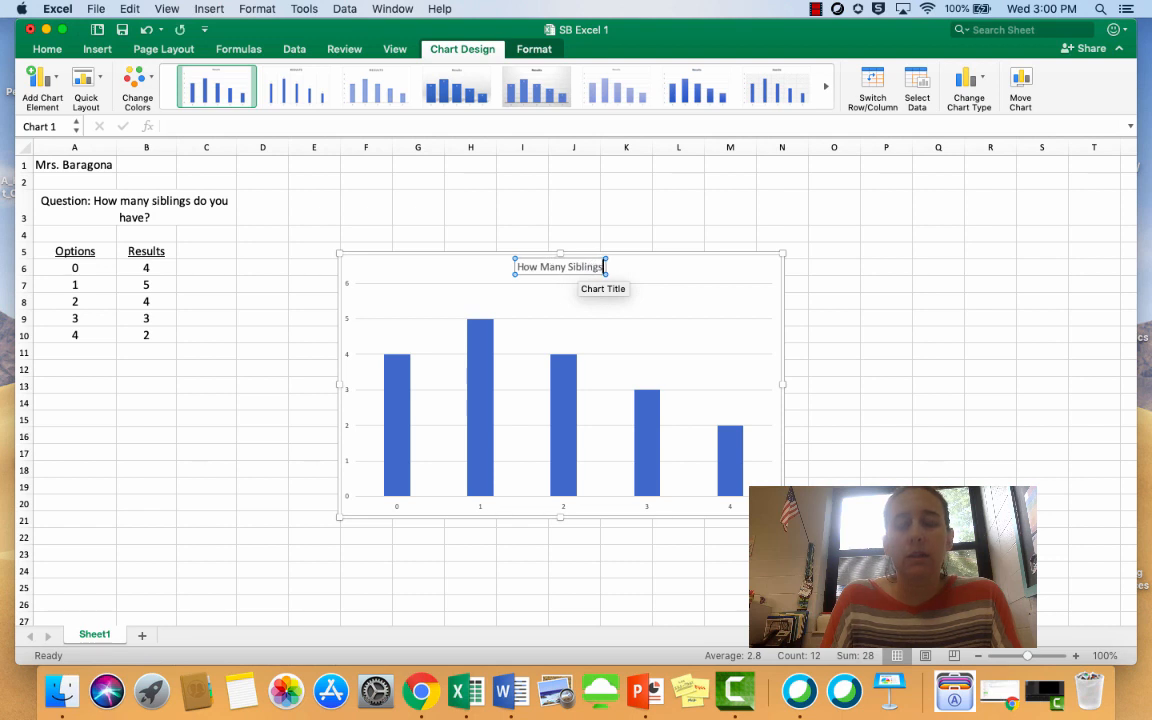
{"action": "type", "text": "?"}
{"action": "left_click", "coordinate": [660, 274]}
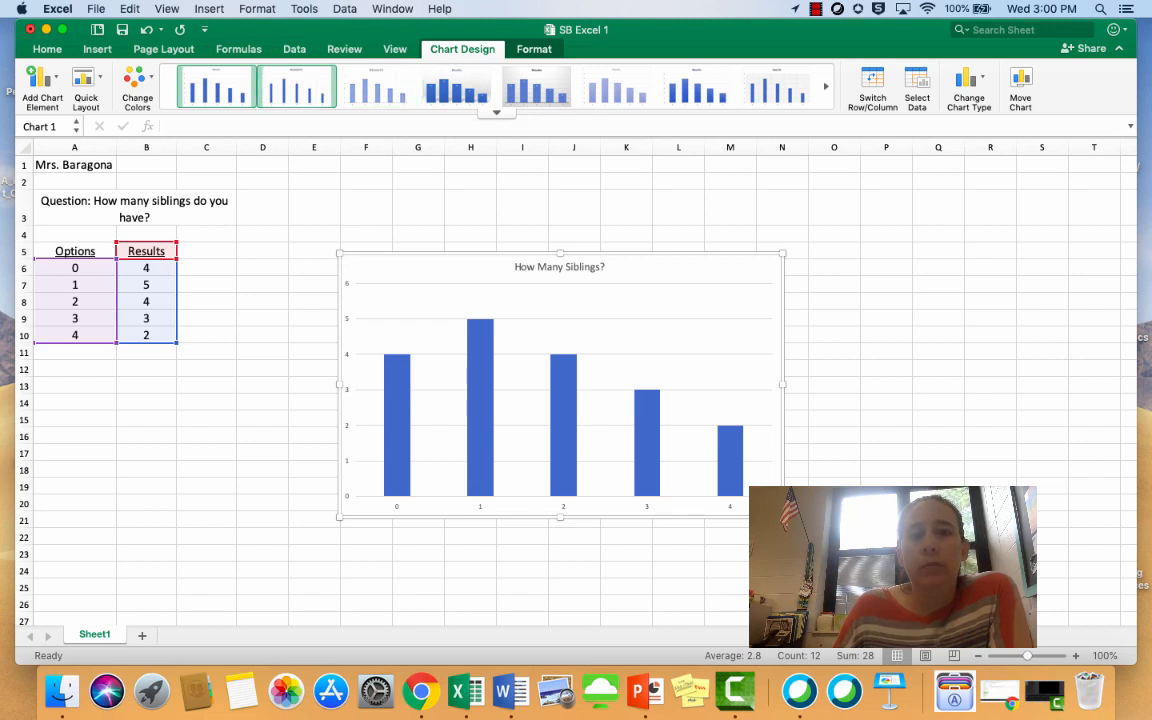
Try four lighter chart styles in turn on the column chart, from thin and striped columns to wide columns on gray
{"action": "left_click", "coordinate": [296, 86]}
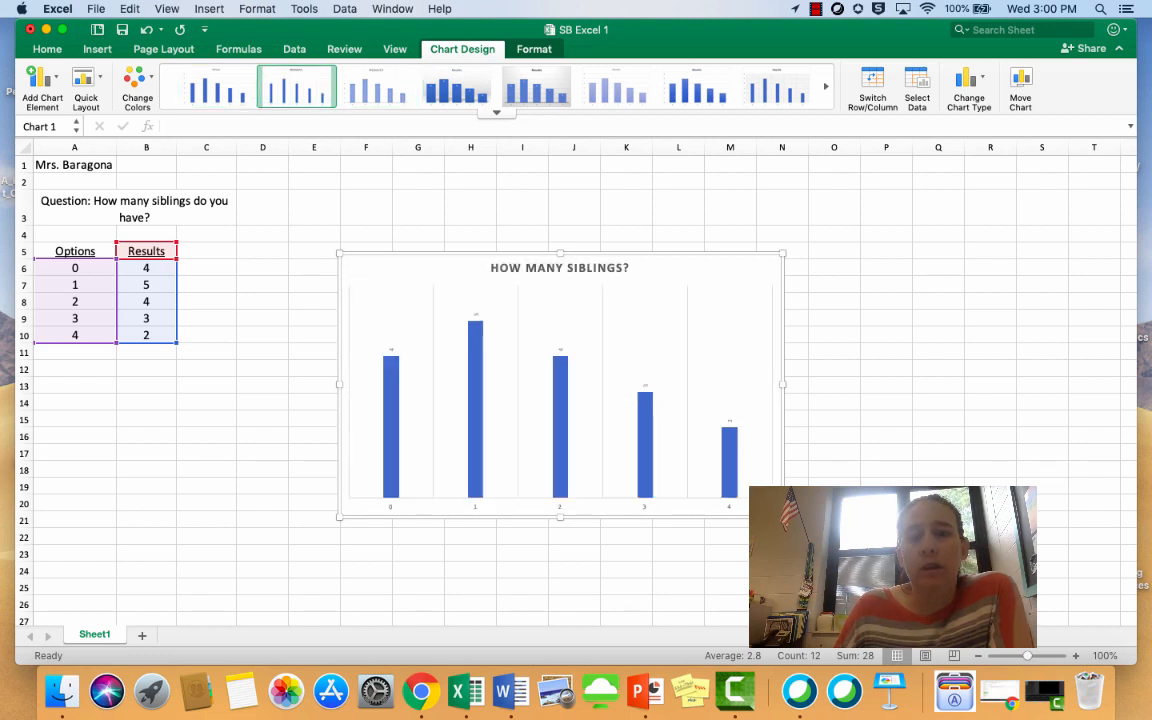
{"action": "left_click", "coordinate": [376, 86]}
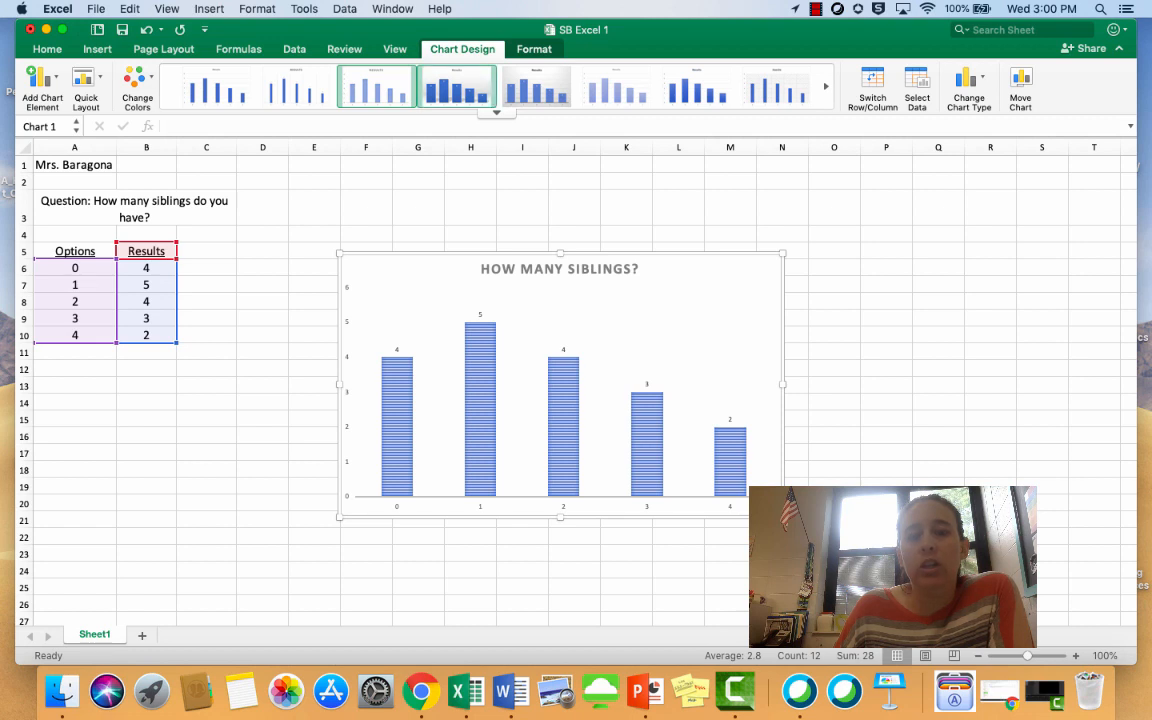
{"action": "left_click", "coordinate": [456, 86]}
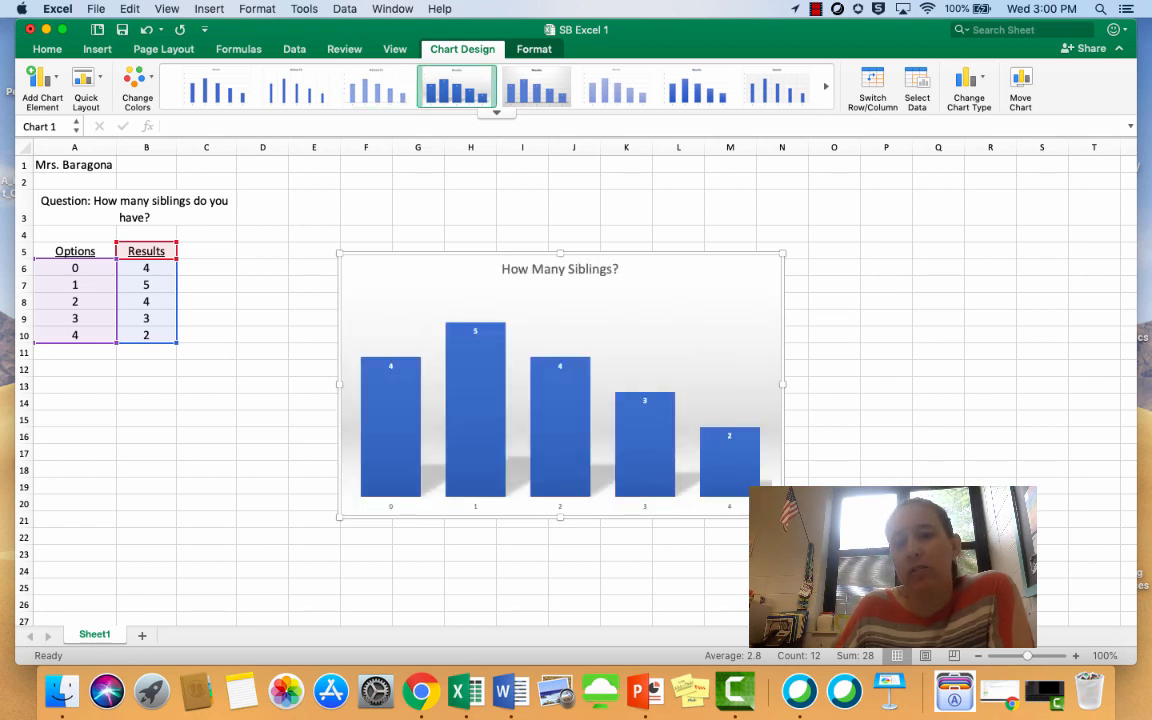
{"action": "left_click", "coordinate": [537, 86]}
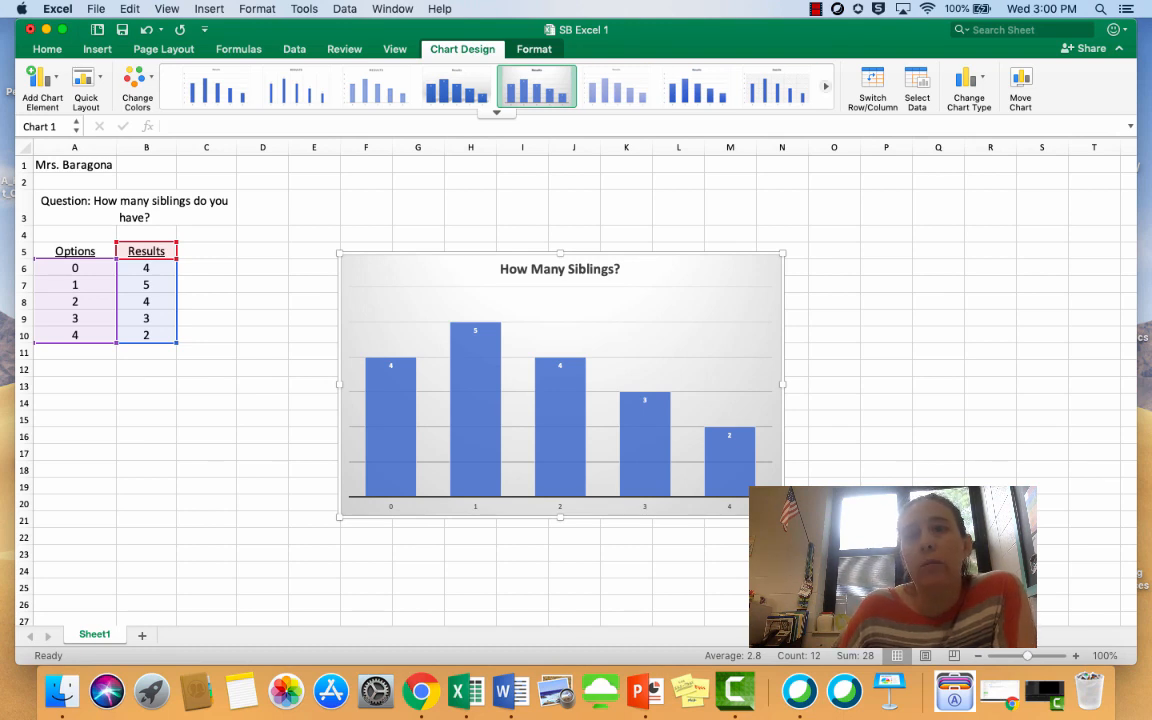
Apply the chart style with a dark gray gradient background, solid filled columns and data labels
{"action": "left_click", "coordinate": [826, 87]}
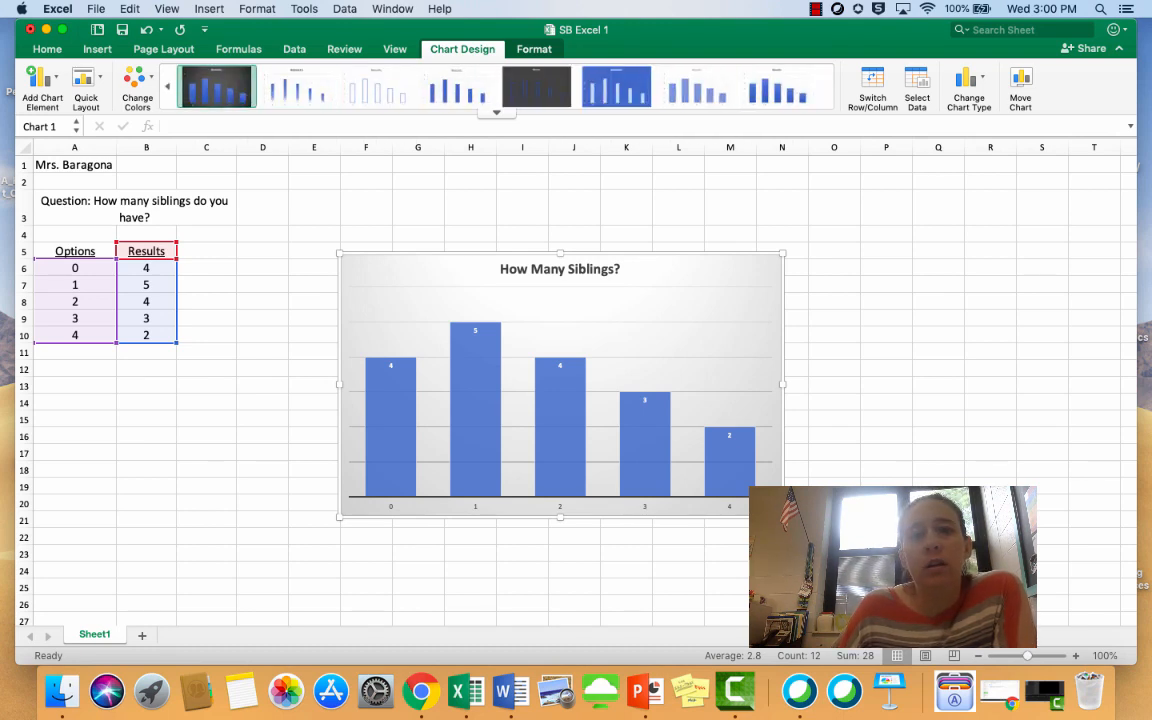
{"action": "left_click", "coordinate": [216, 86]}
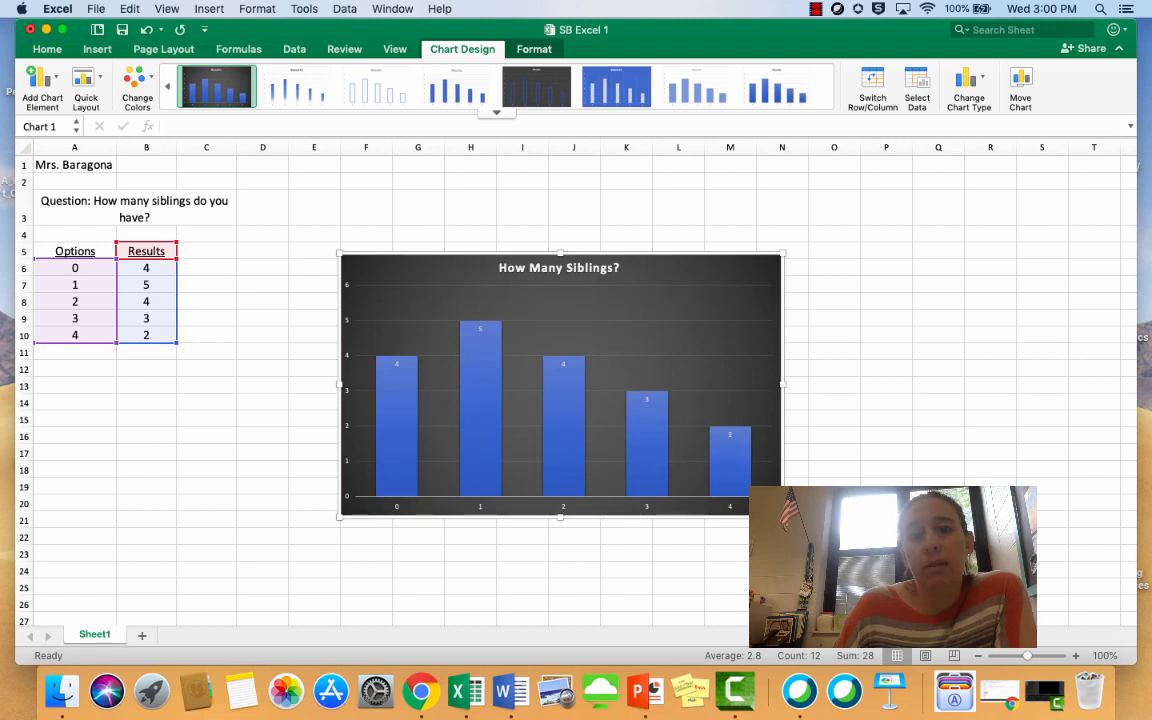
{"action": "left_click", "coordinate": [537, 87]}
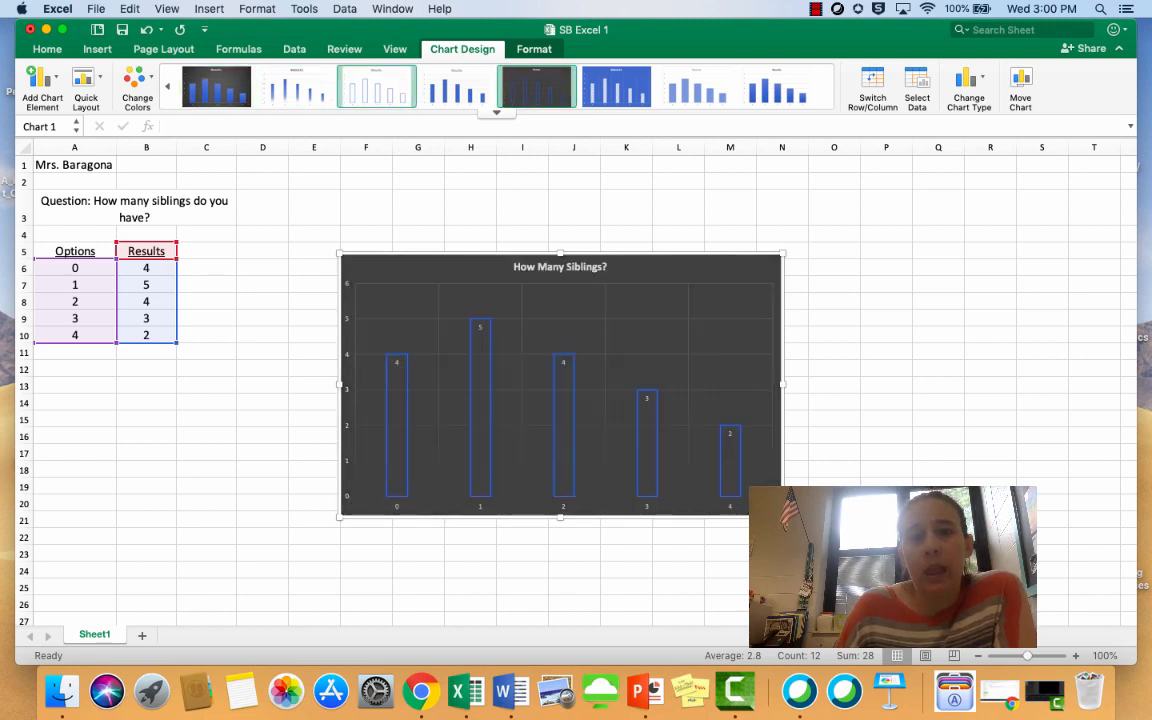
{"action": "left_click", "coordinate": [216, 87]}
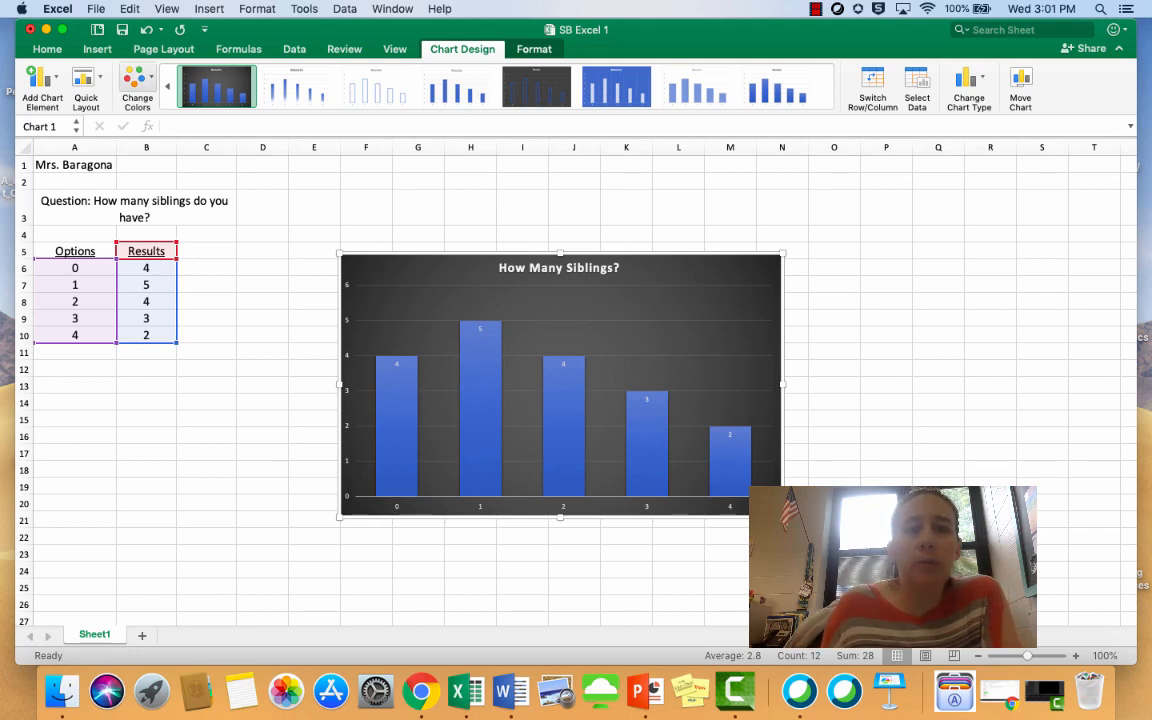
Change the chart's colors to the Colorful palette that begins with green
{"action": "left_click", "coordinate": [137, 80]}
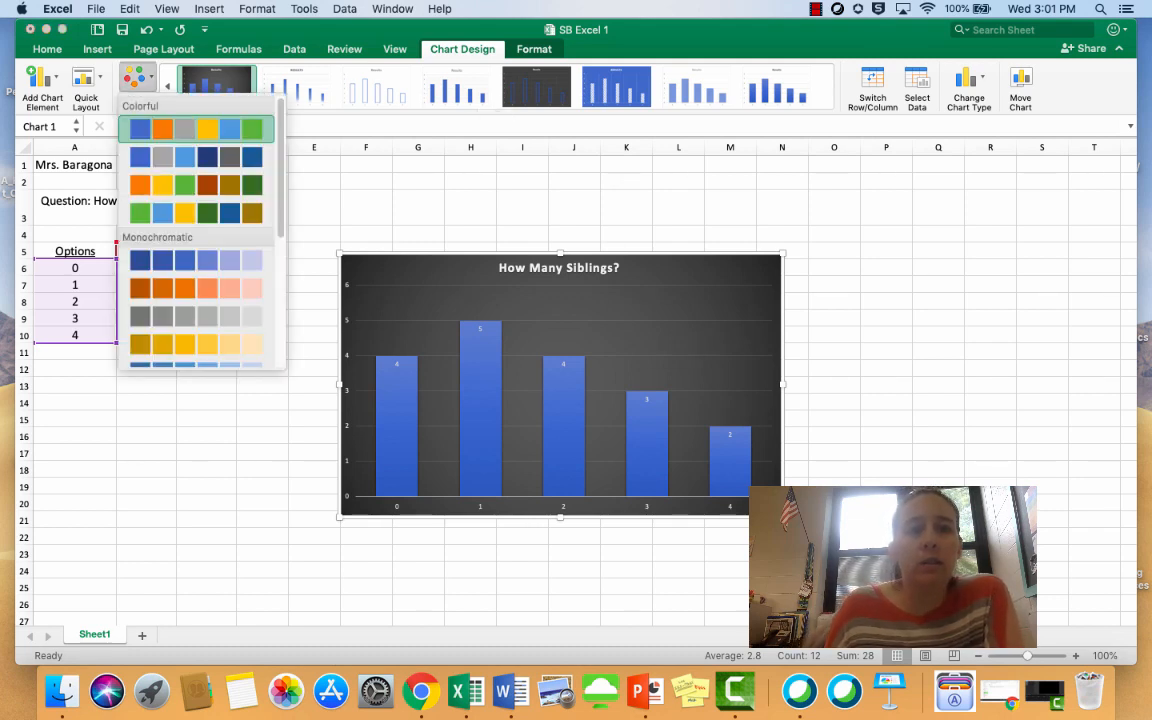
{"action": "left_click", "coordinate": [196, 157]}
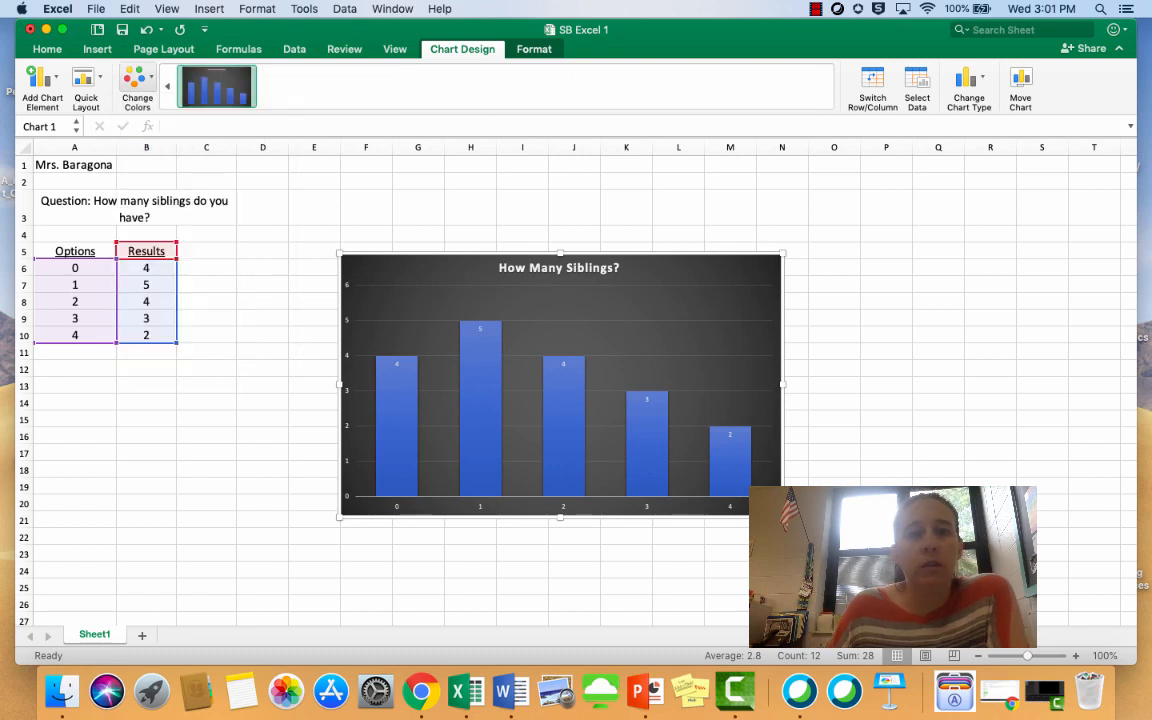
{"action": "left_click", "coordinate": [137, 80]}
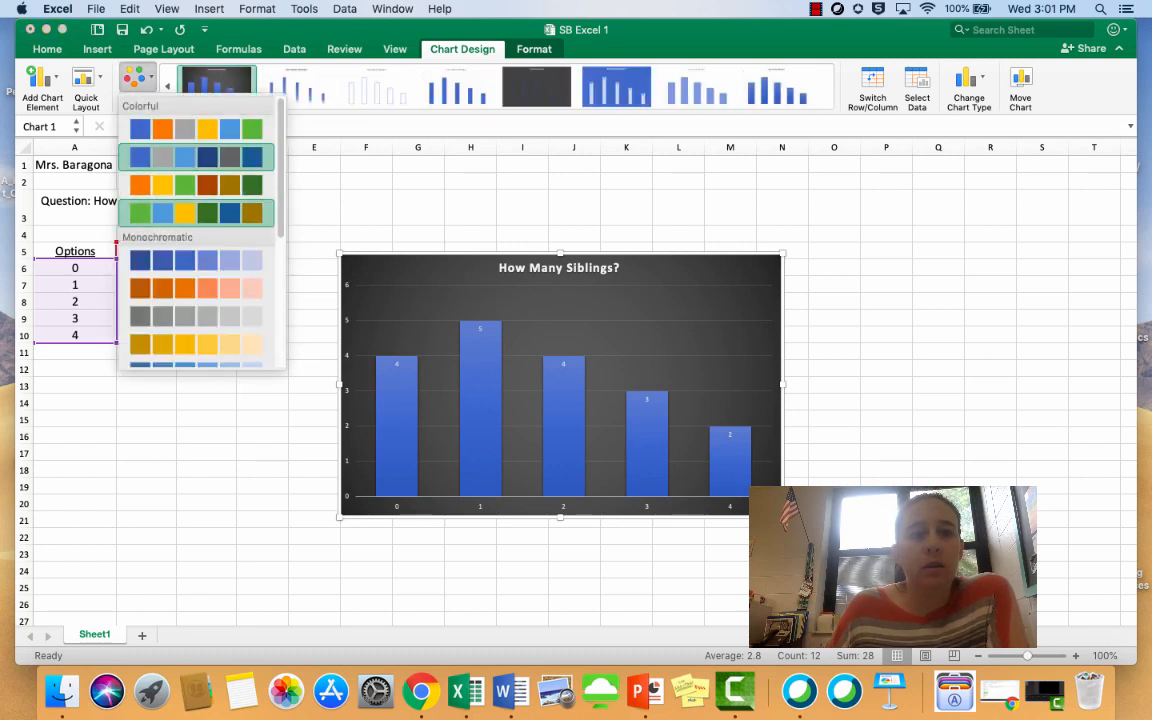
{"action": "left_click", "coordinate": [196, 213]}
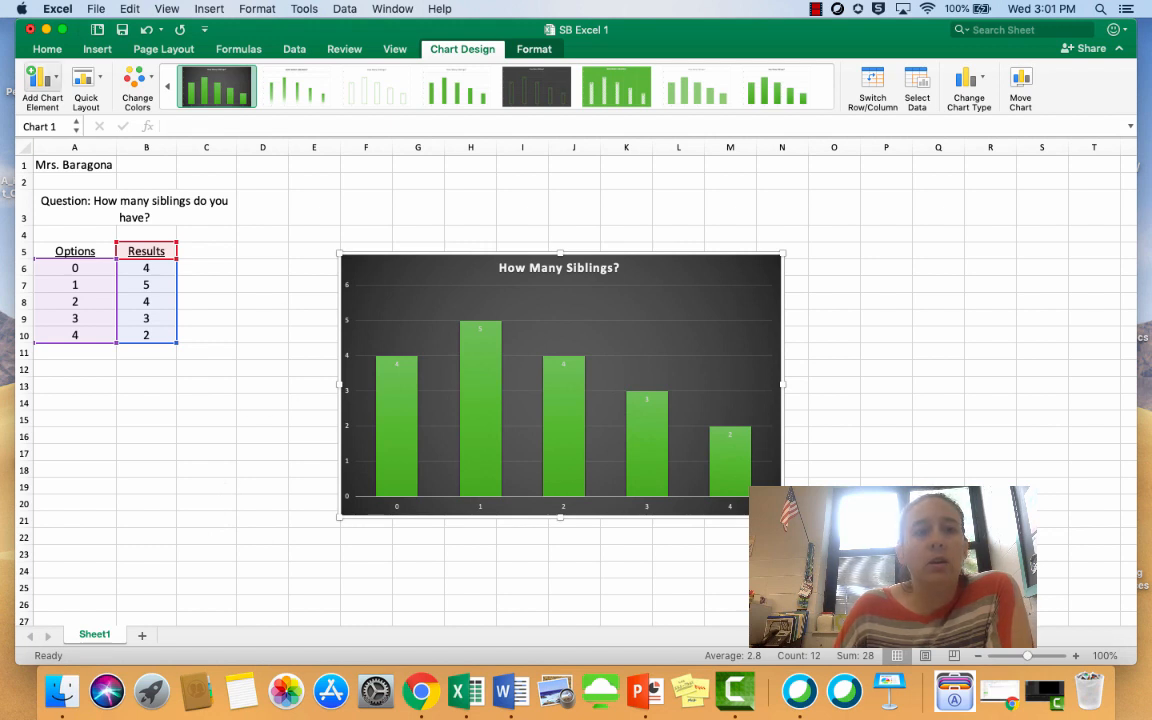
{"action": "left_click", "coordinate": [42, 80]}
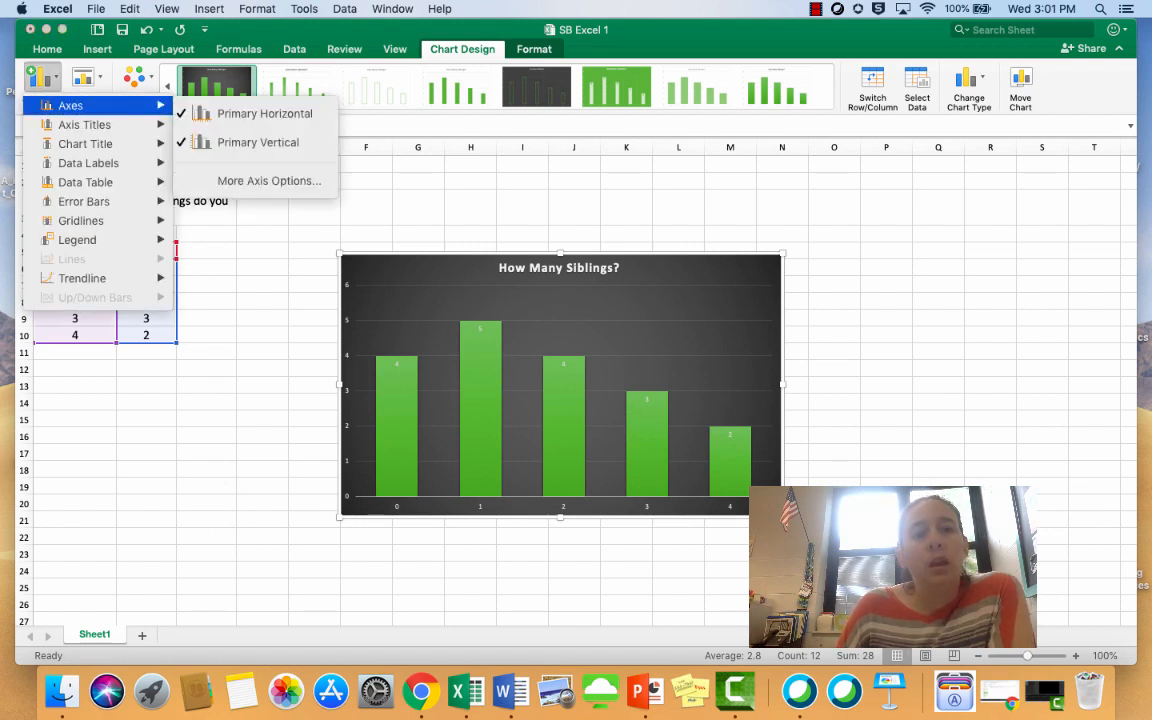
{"action": "mouse_move", "coordinate": [84, 124]}
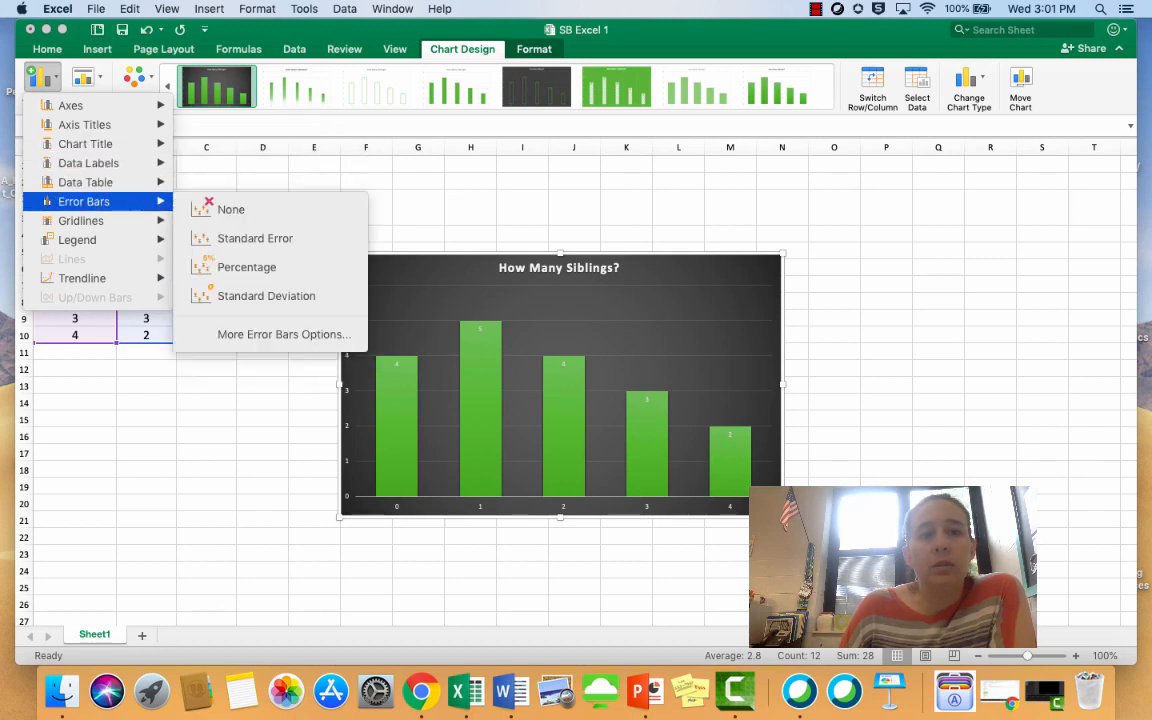
{"action": "mouse_move", "coordinate": [50, 241]}
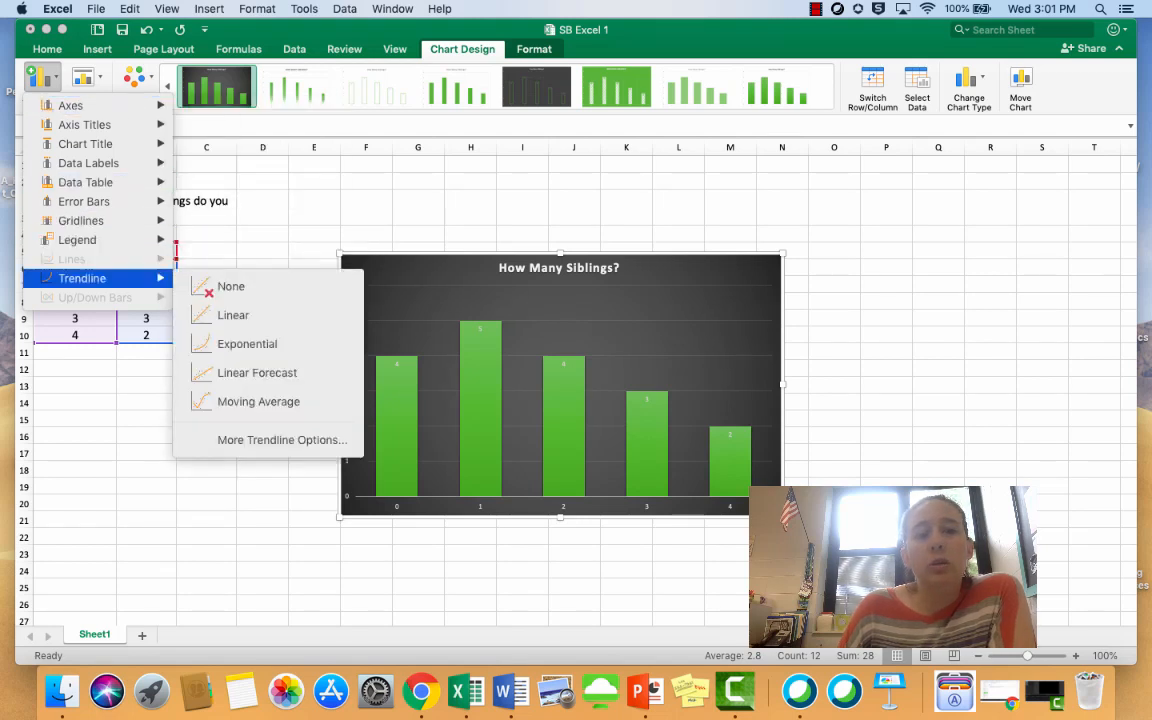
{"action": "key", "text": "Escape"}
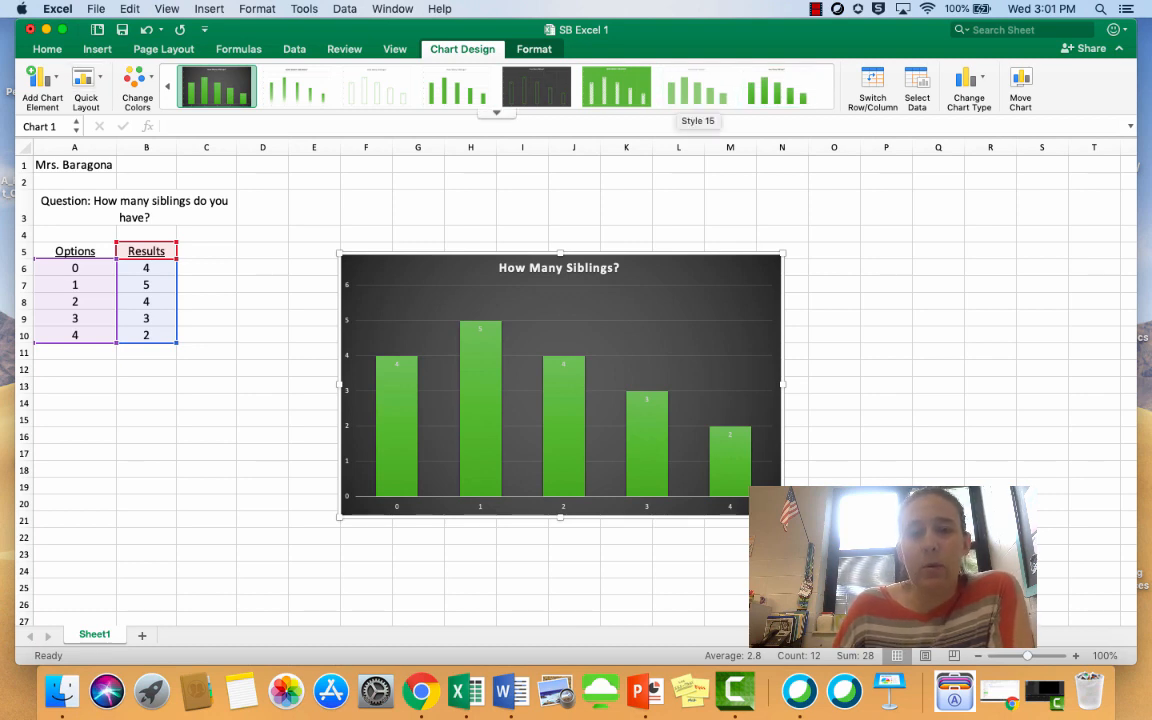
{"action": "mouse_move", "coordinate": [485, 443]}
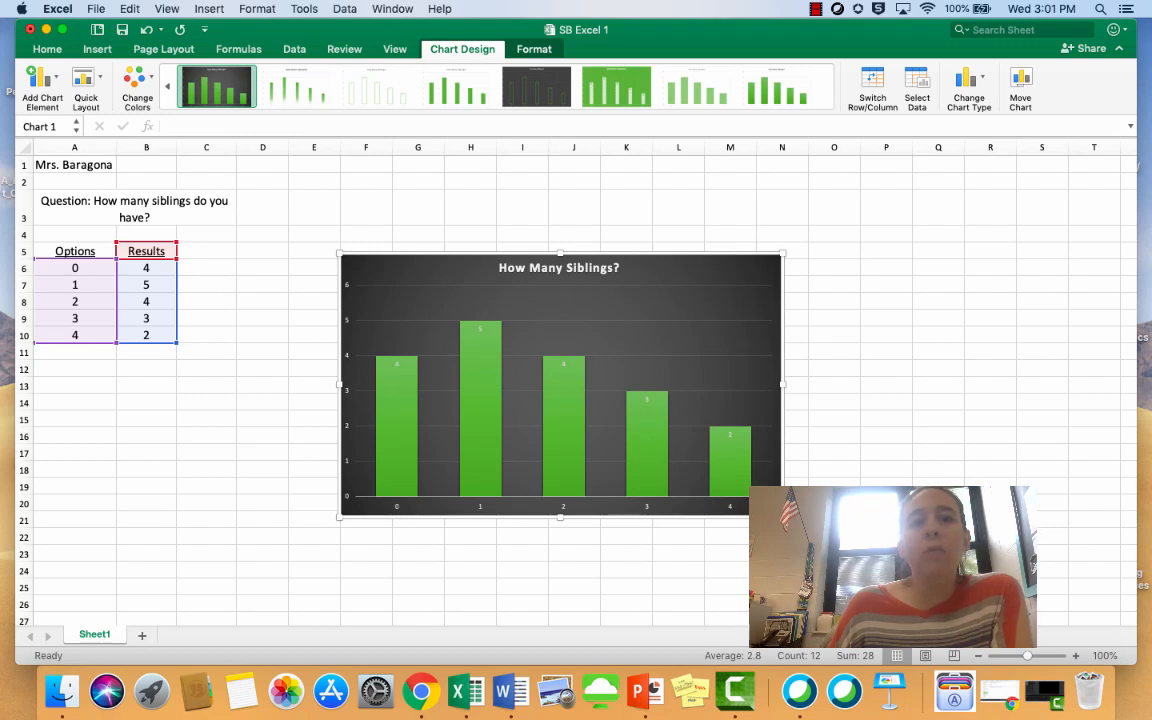